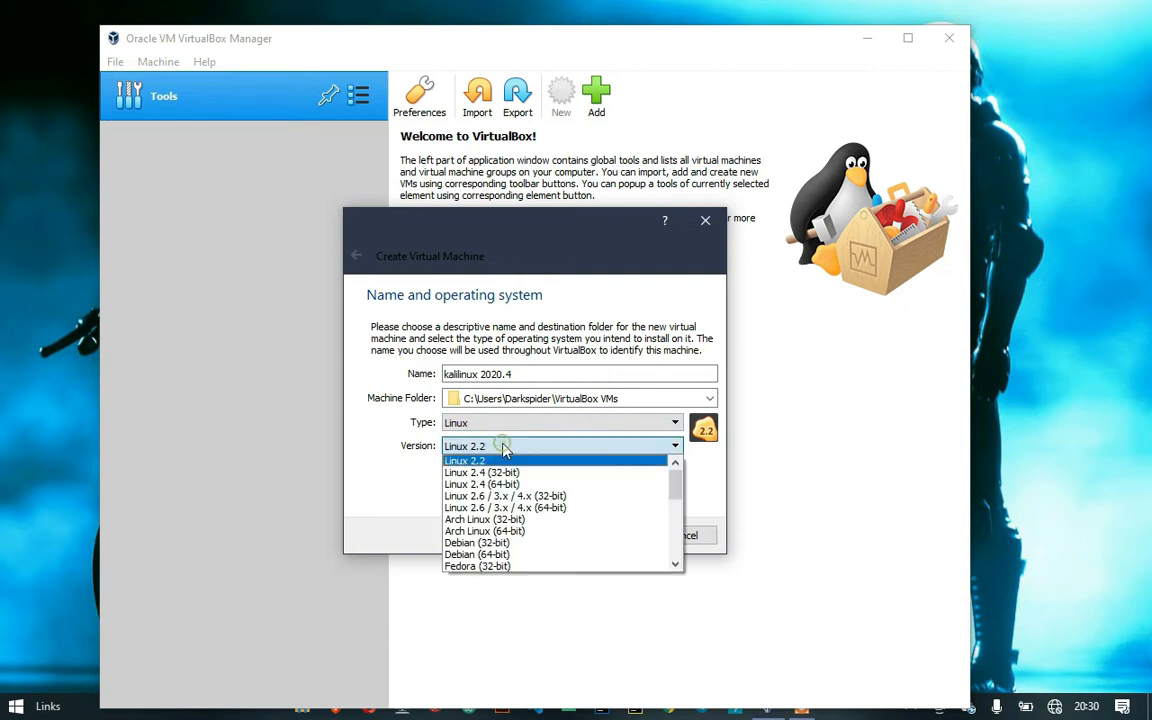
Set the OS version to Debian (64-bit) and the memory to 4024 MB
{"action": "left_click", "coordinate": [553, 550]}
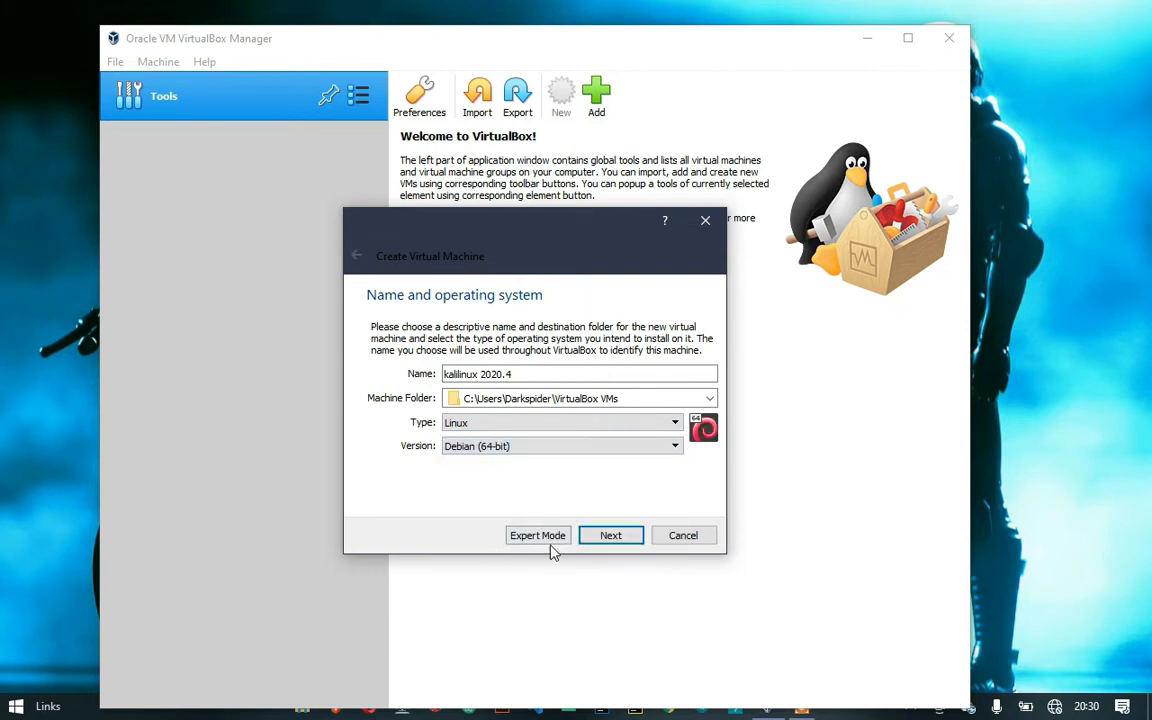
{"action": "left_click", "coordinate": [606, 535]}
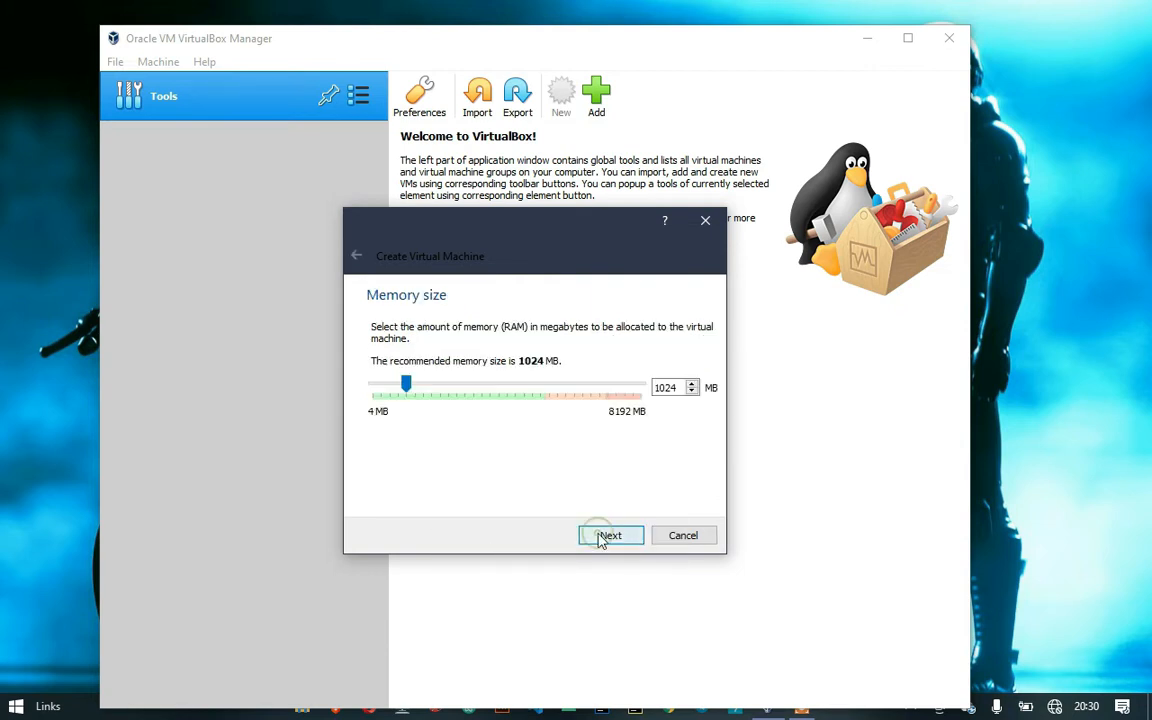
{"action": "double_click", "coordinate": [658, 388]}
{"action": "type", "text": "512"}
{"action": "type", "text": "40"}
{"action": "left_click", "coordinate": [618, 536]}
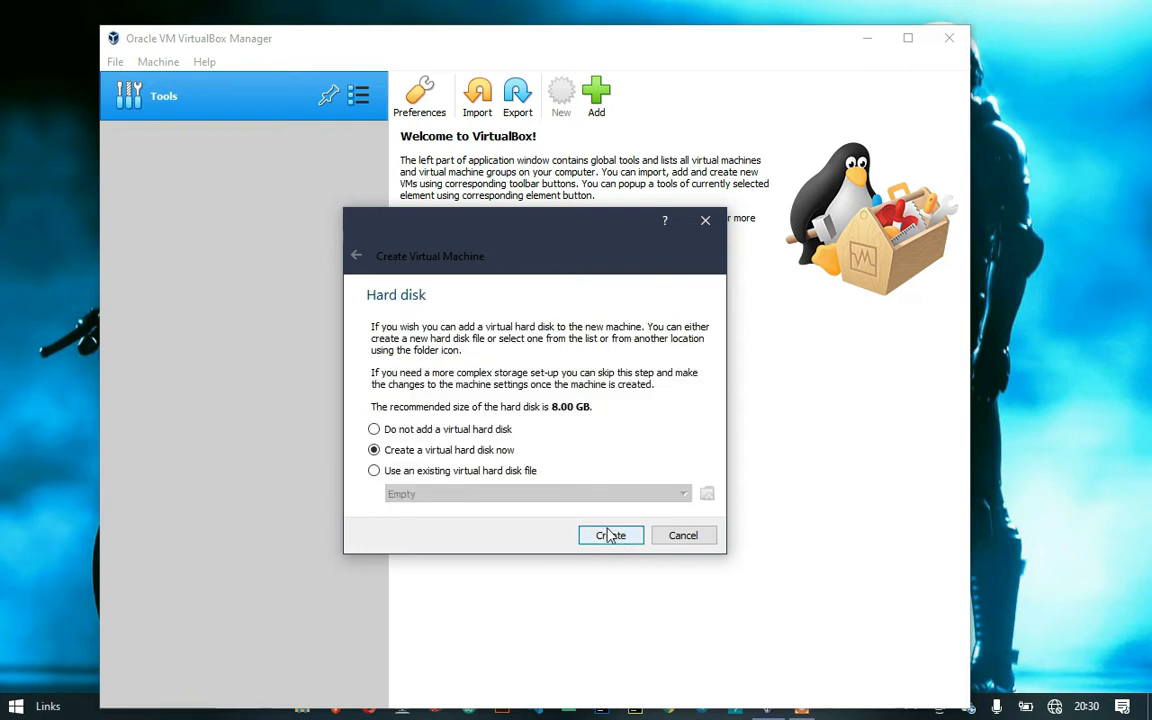
Create a dynamically allocated 30 GB VDI virtual hard disk and finish creating the machine
{"action": "left_click", "coordinate": [617, 609]}
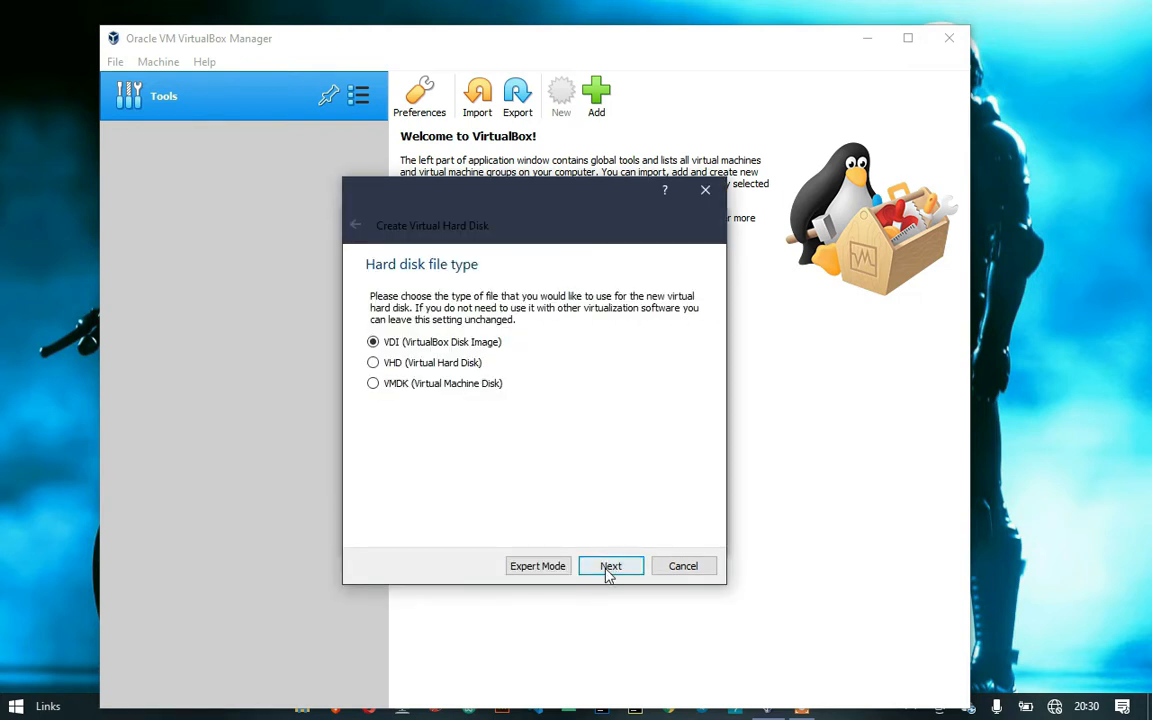
{"action": "left_click", "coordinate": [607, 572]}
{"action": "left_click", "coordinate": [608, 566]}
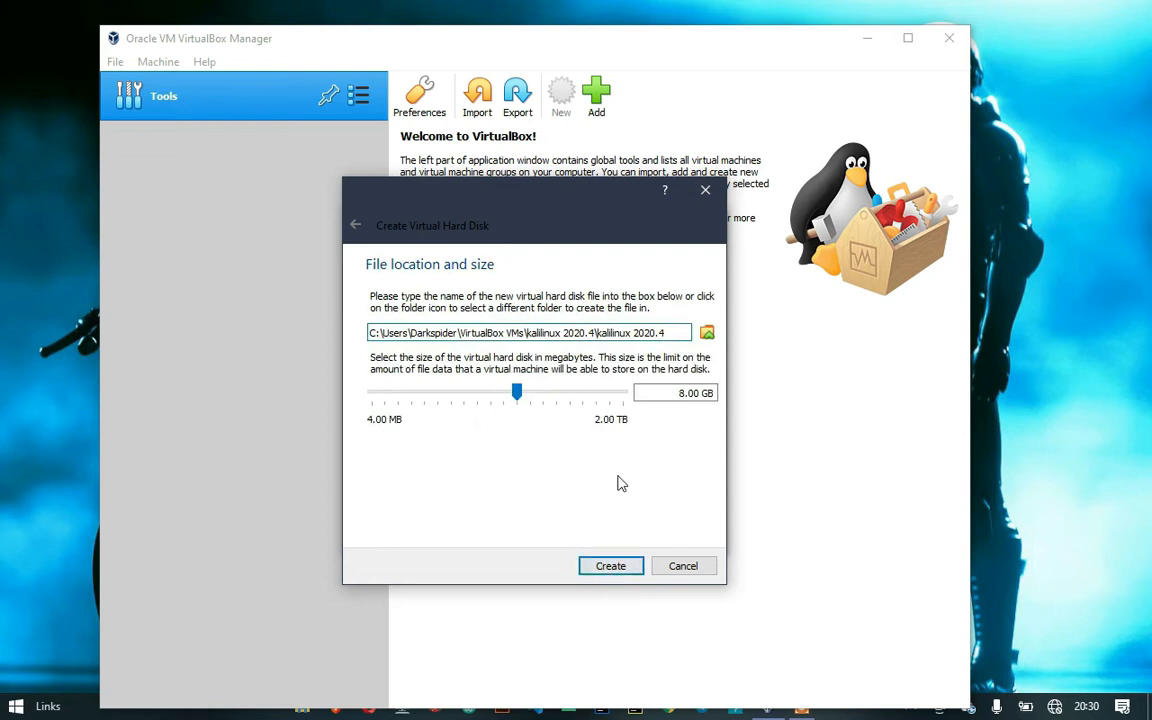
{"action": "left_click", "coordinate": [670, 393]}
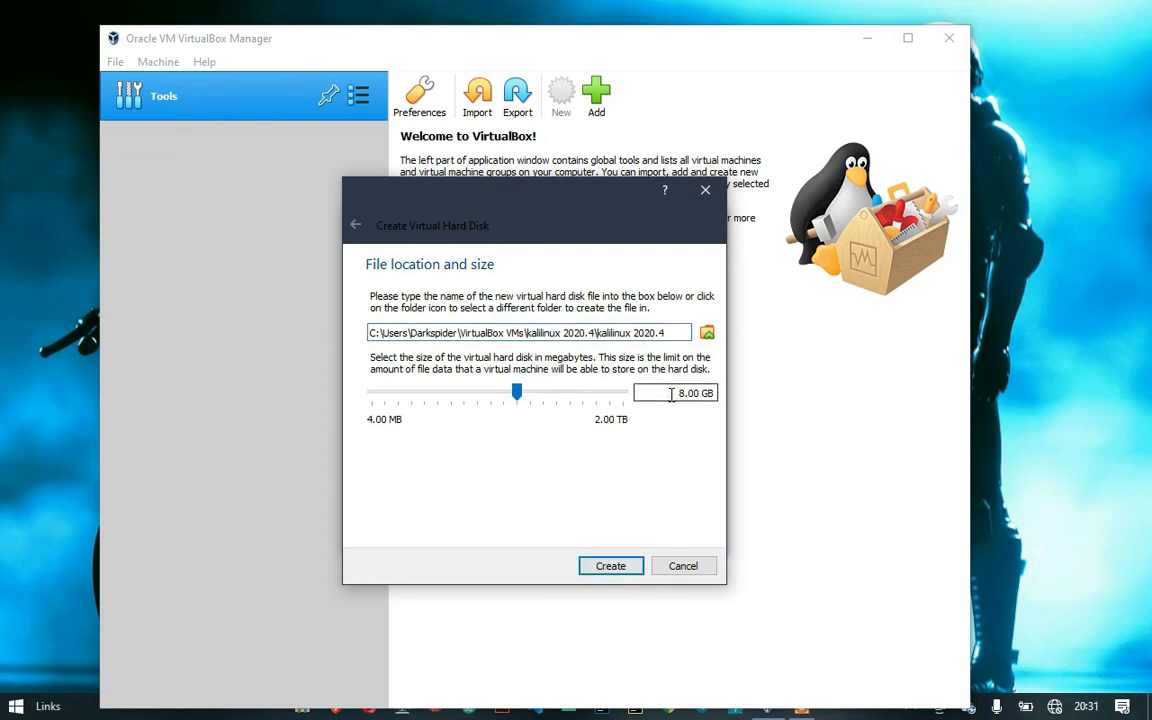
{"action": "type", "text": "3"}
{"action": "key", "text": "BackSpace"}
{"action": "type", "text": "0"}
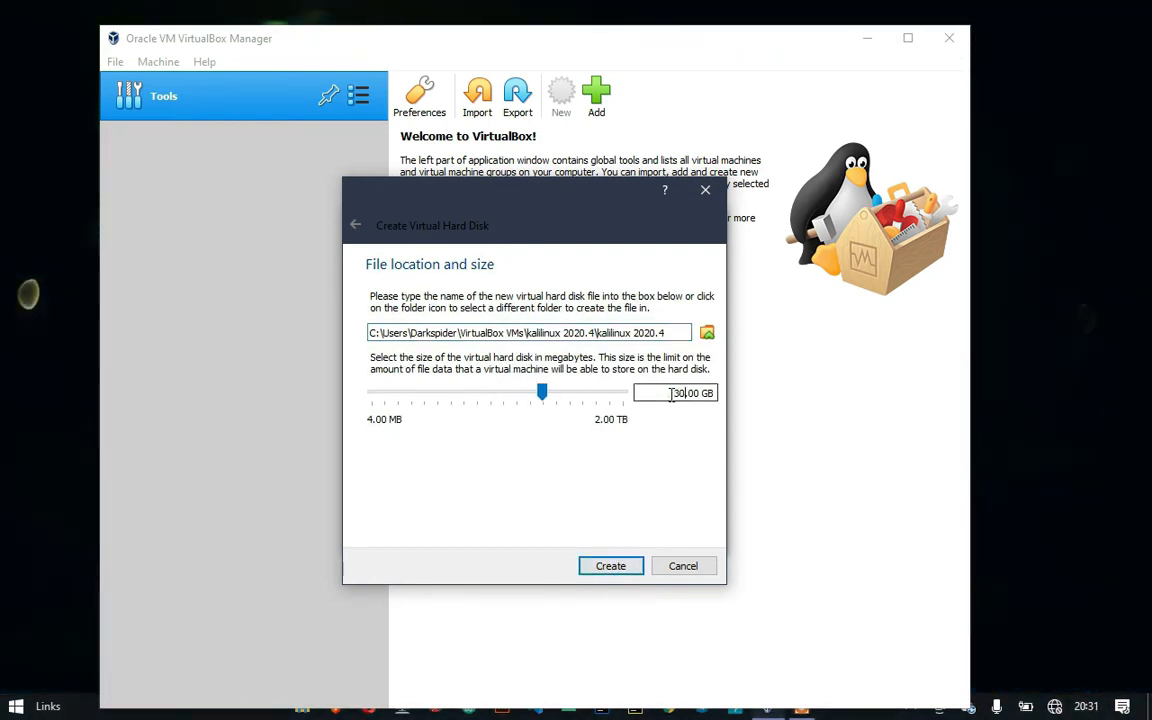
{"action": "left_click", "coordinate": [612, 567]}
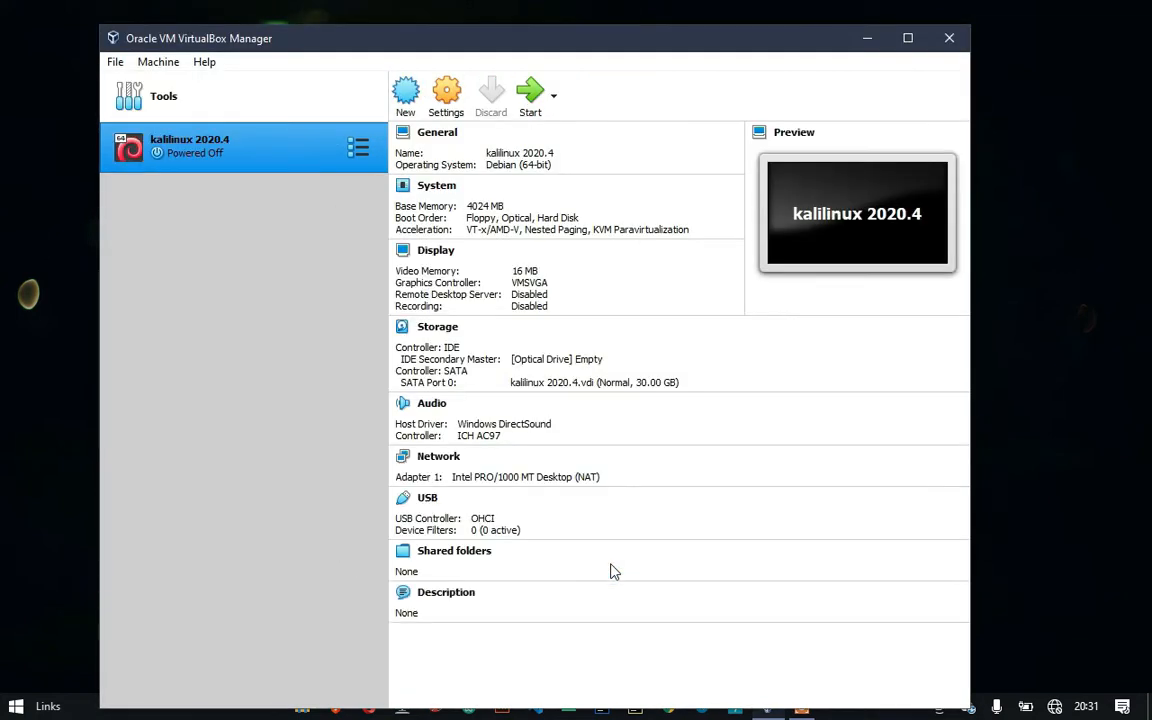
In General > Advanced, set Shared Clipboard and Drag'n'Drop to Bidirectional
{"action": "left_click", "coordinate": [447, 93]}
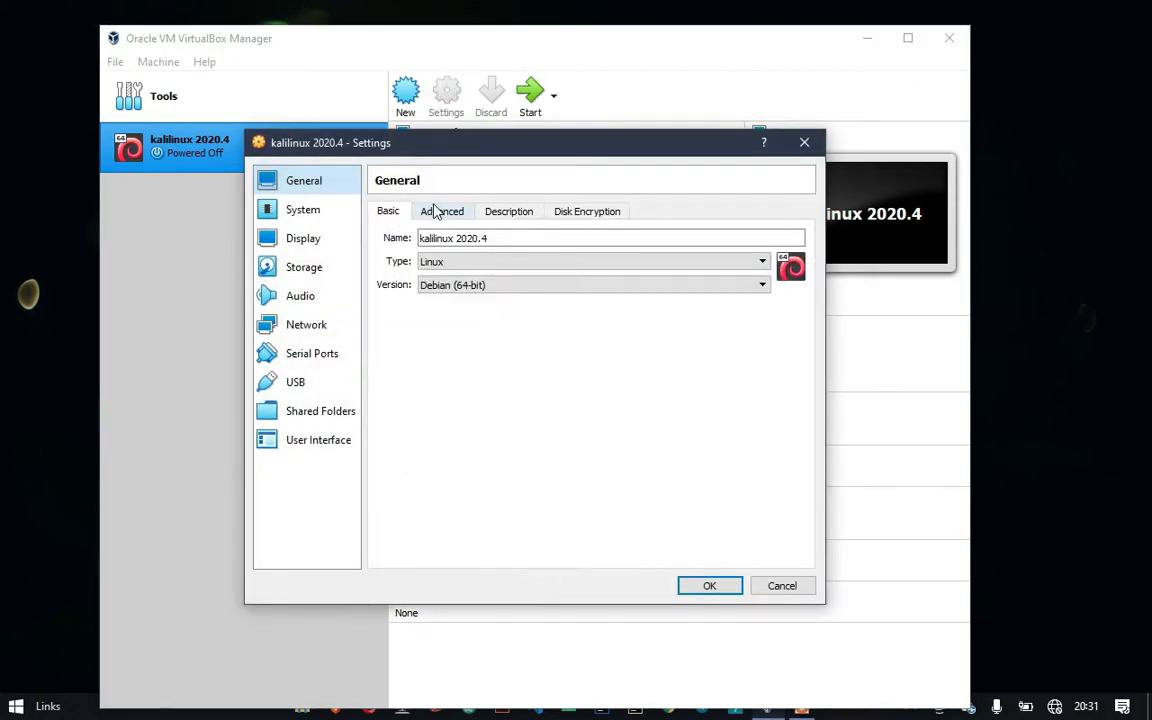
{"action": "left_click", "coordinate": [438, 211]}
{"action": "left_click", "coordinate": [500, 265]}
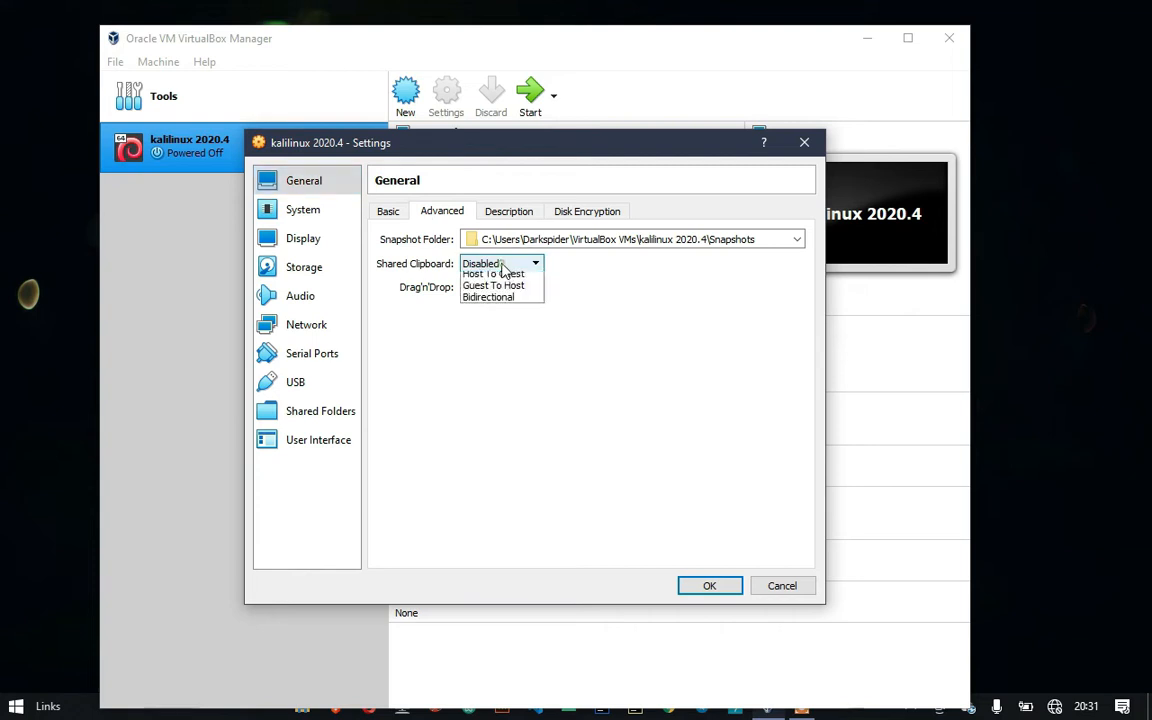
{"action": "left_click", "coordinate": [492, 313]}
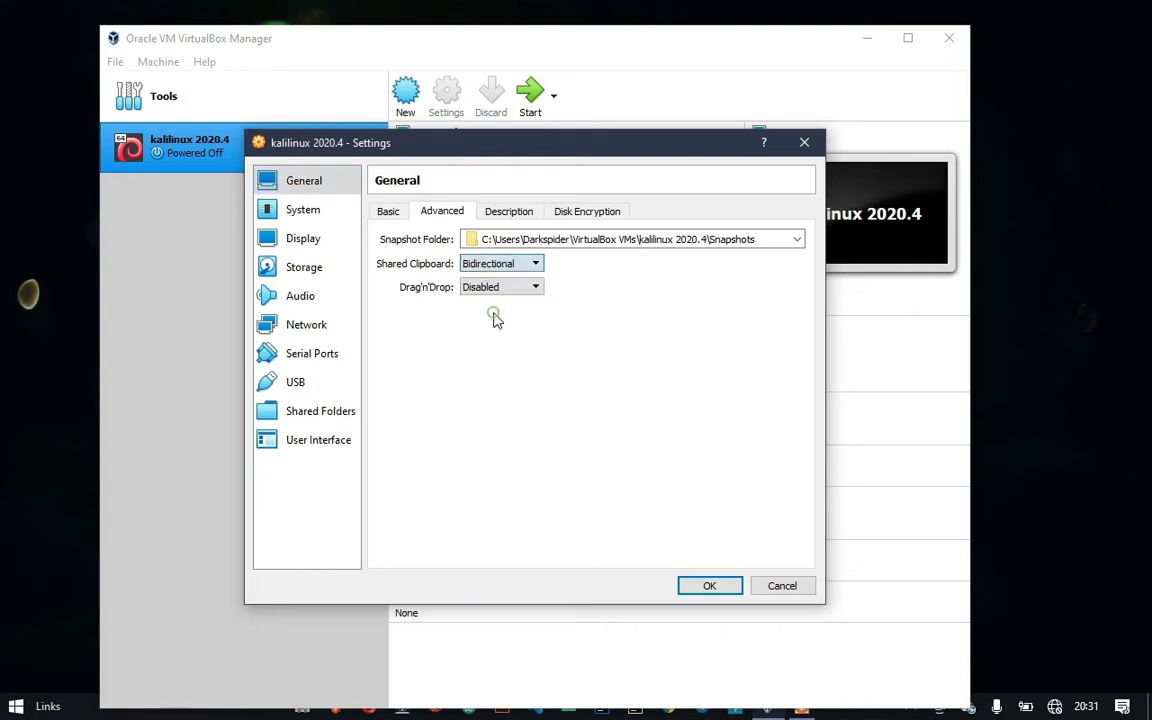
{"action": "left_click", "coordinate": [488, 290]}
{"action": "left_click", "coordinate": [488, 336]}
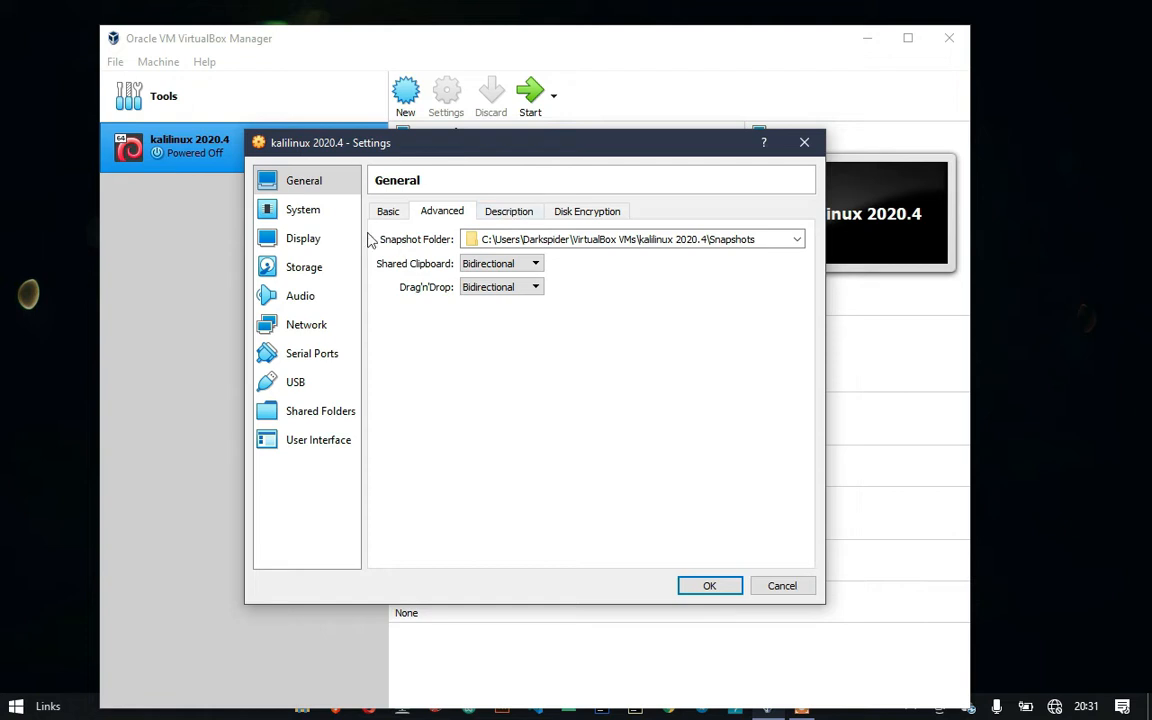
In System > Processor, give the machine 2 processors
{"action": "left_click", "coordinate": [326, 214]}
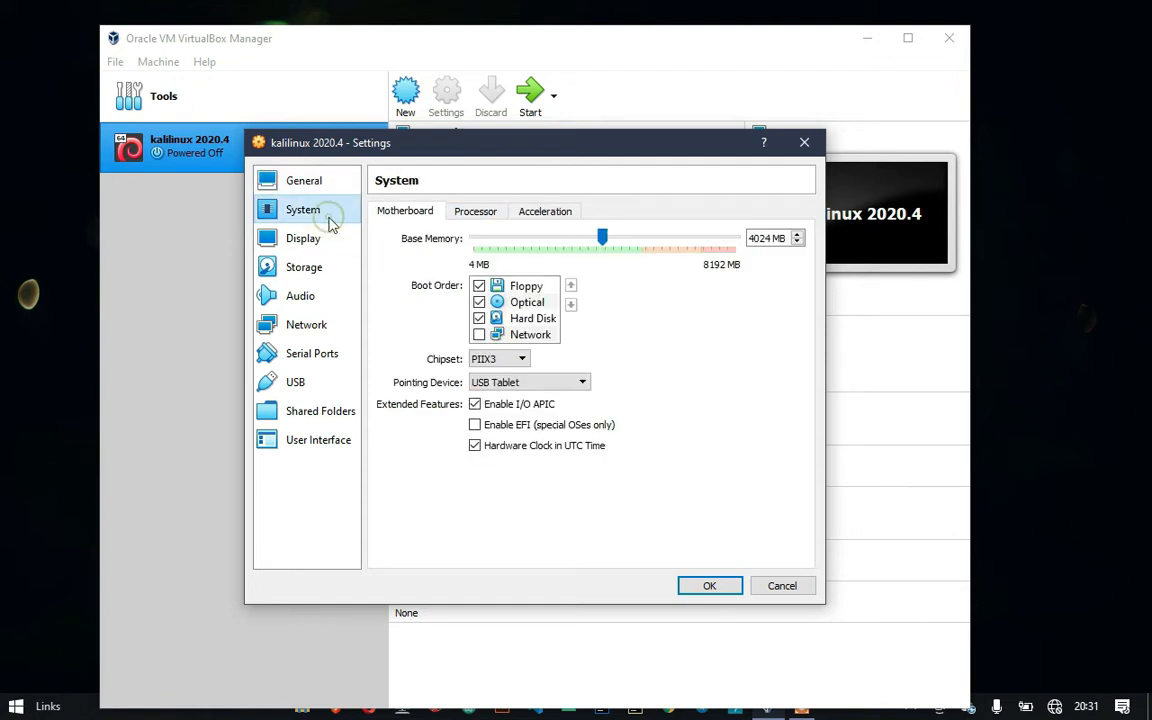
{"action": "left_click", "coordinate": [490, 215]}
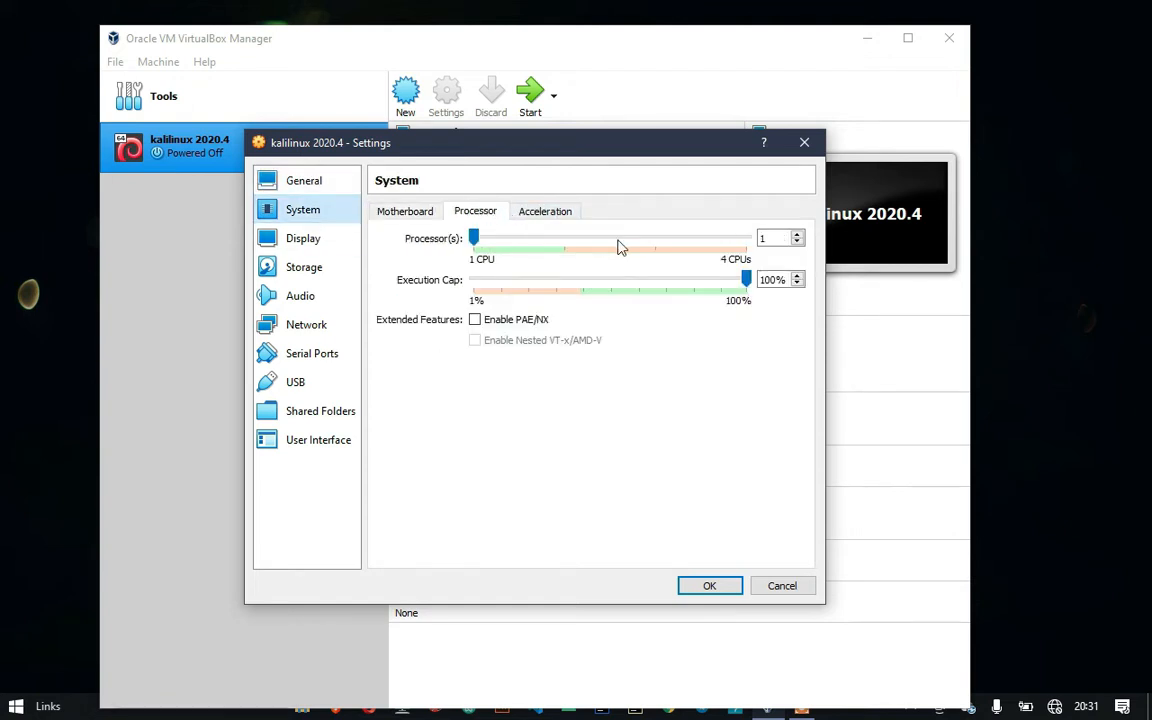
{"action": "left_click", "coordinate": [515, 248]}
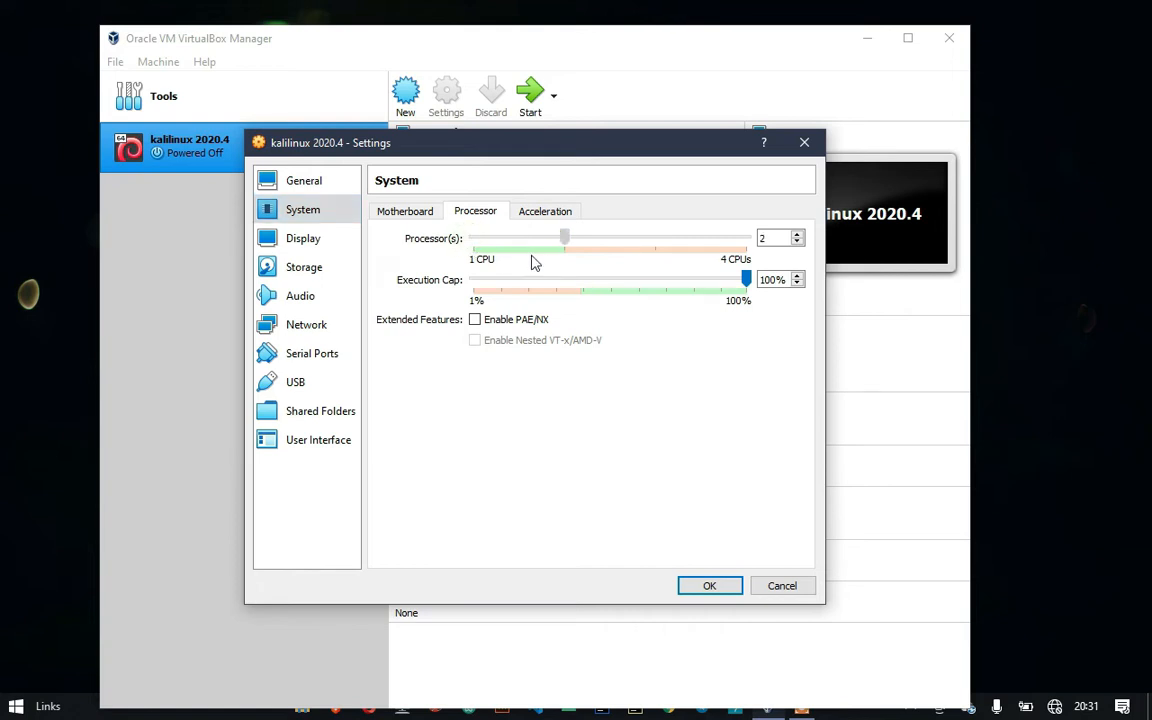
{"action": "left_click", "coordinate": [323, 250]}
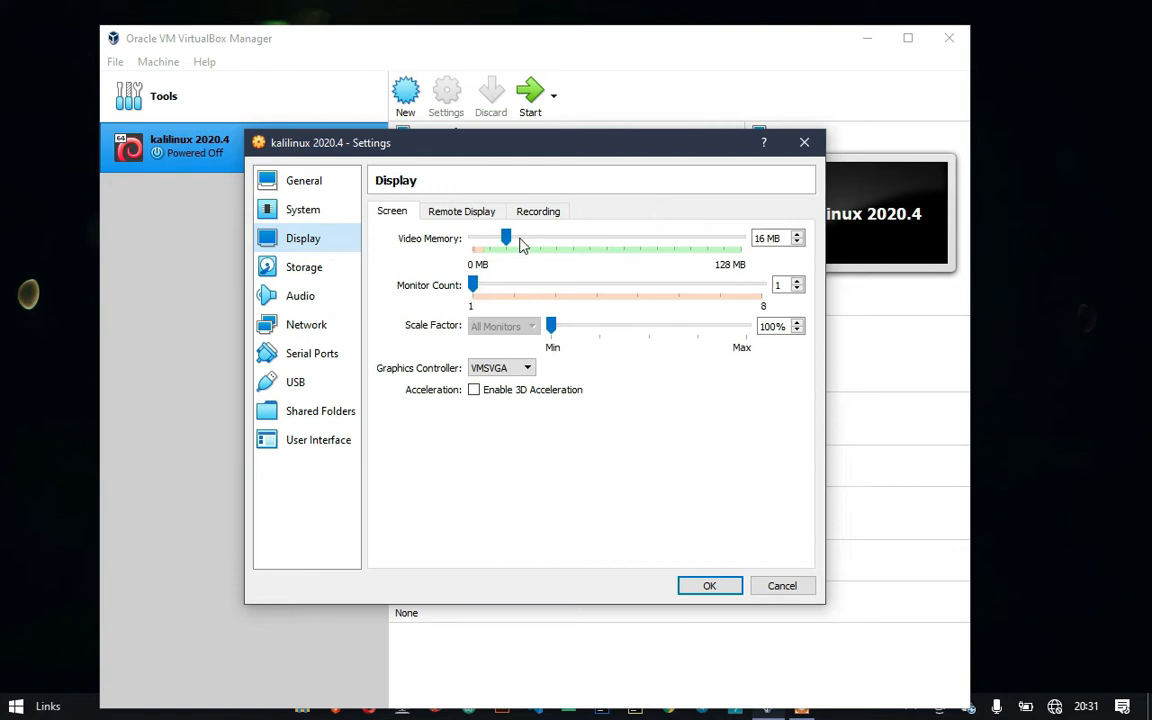
Raise video memory to 128 MB, keep the network attached to NAT, and save the settings
{"action": "left_click_drag", "start_coordinate": [509, 238], "coordinate": [771, 287]}
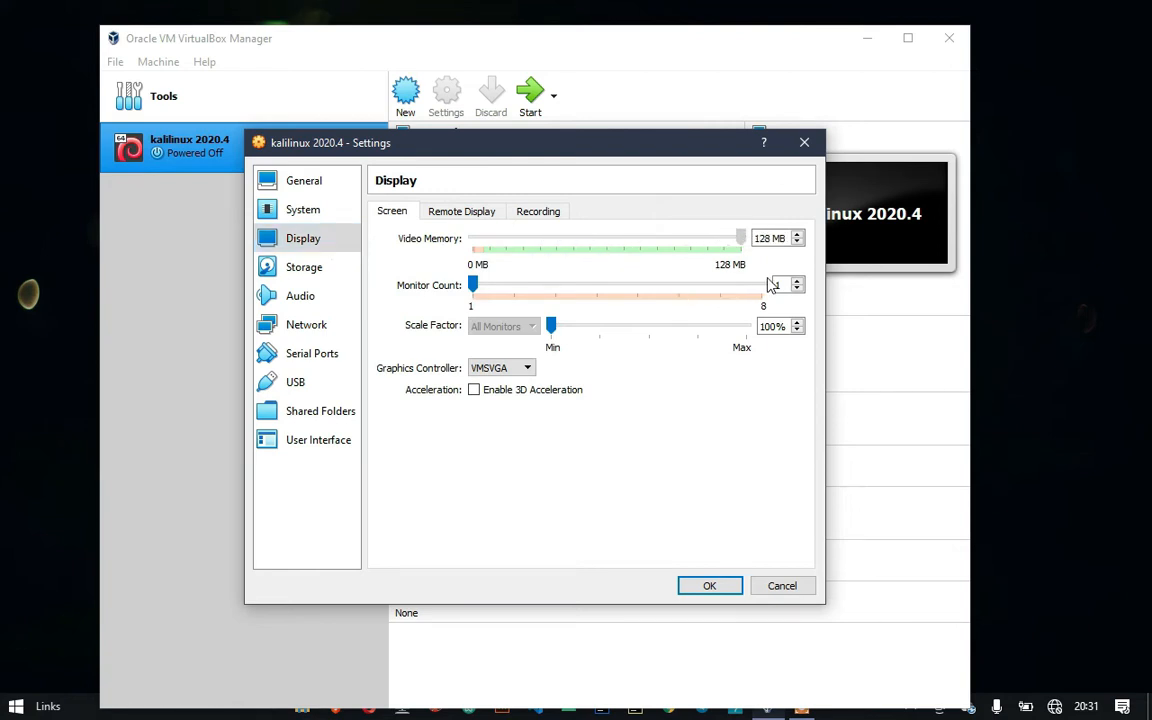
{"action": "left_click", "coordinate": [290, 268]}
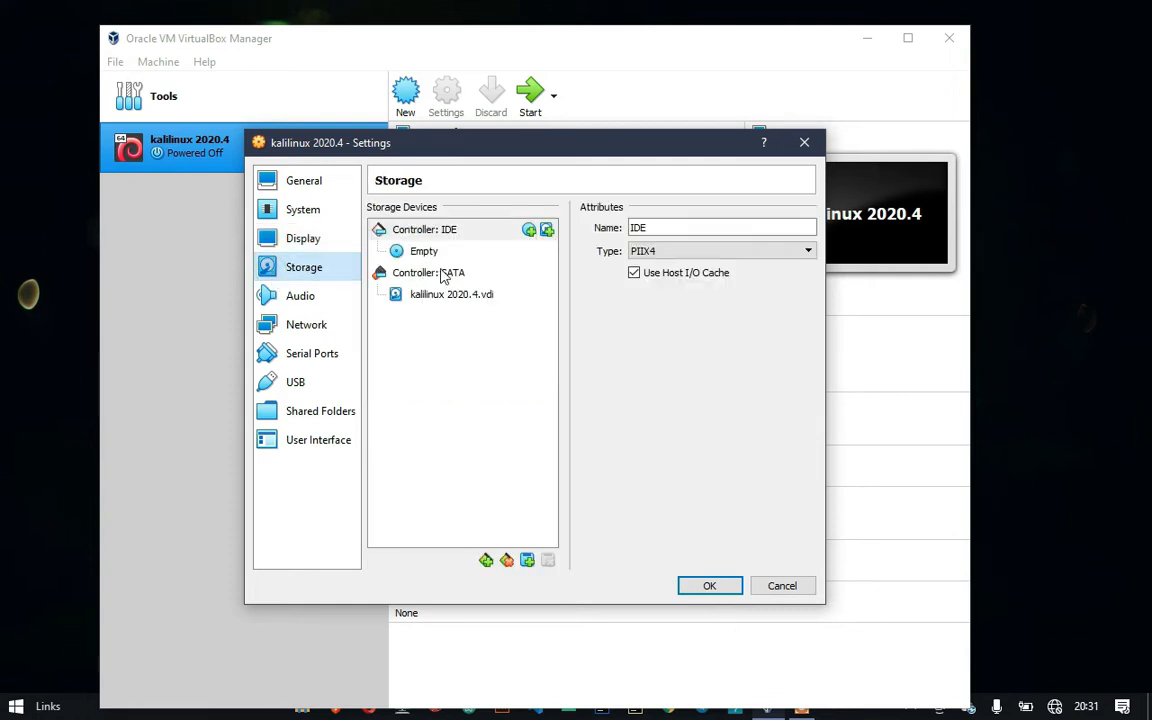
{"action": "left_click", "coordinate": [319, 296]}
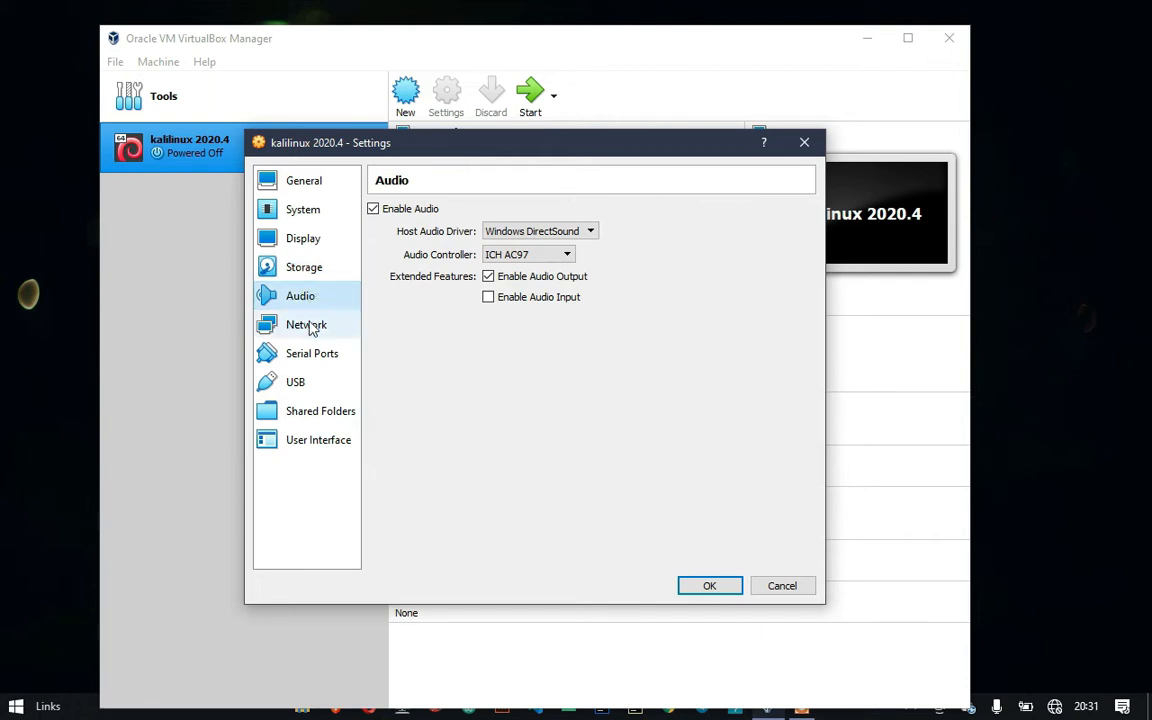
{"action": "left_click", "coordinate": [310, 328]}
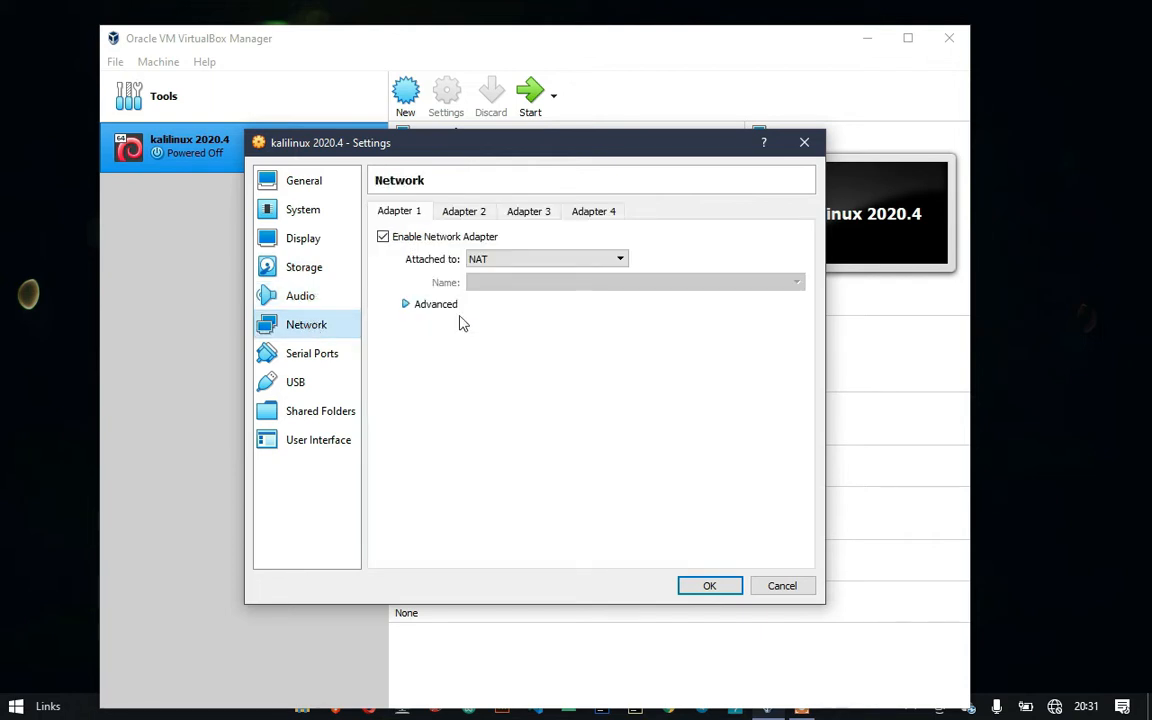
{"action": "left_click", "coordinate": [600, 262]}
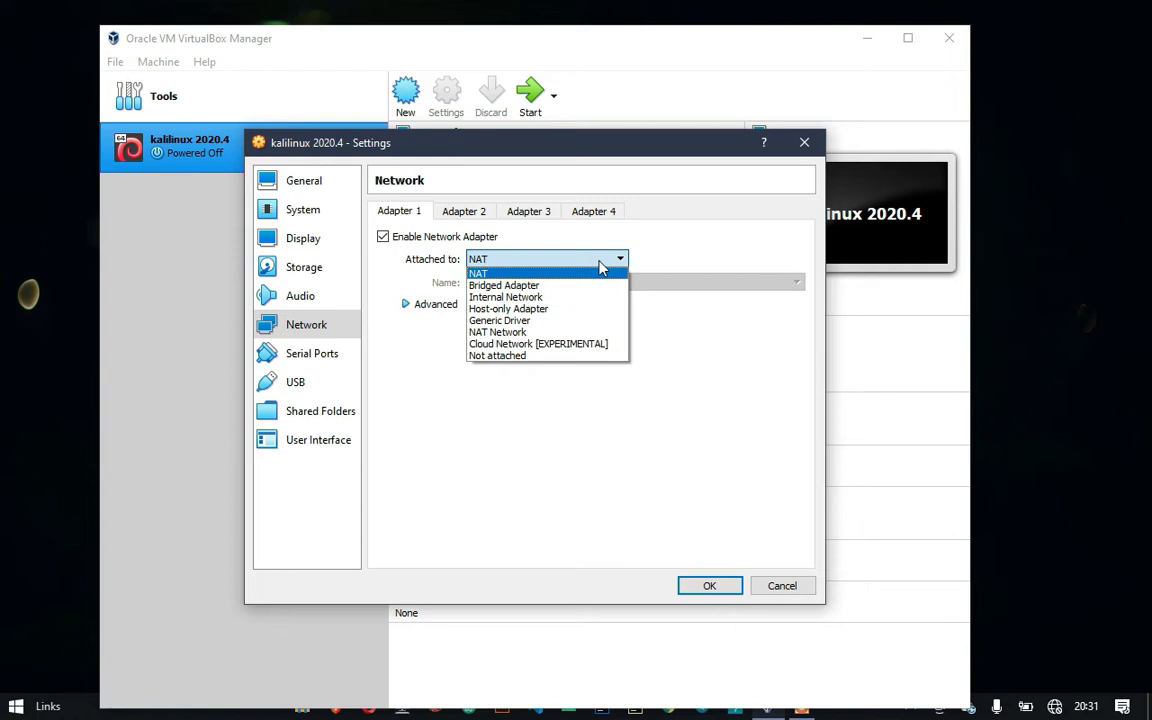
{"action": "left_click", "coordinate": [592, 275]}
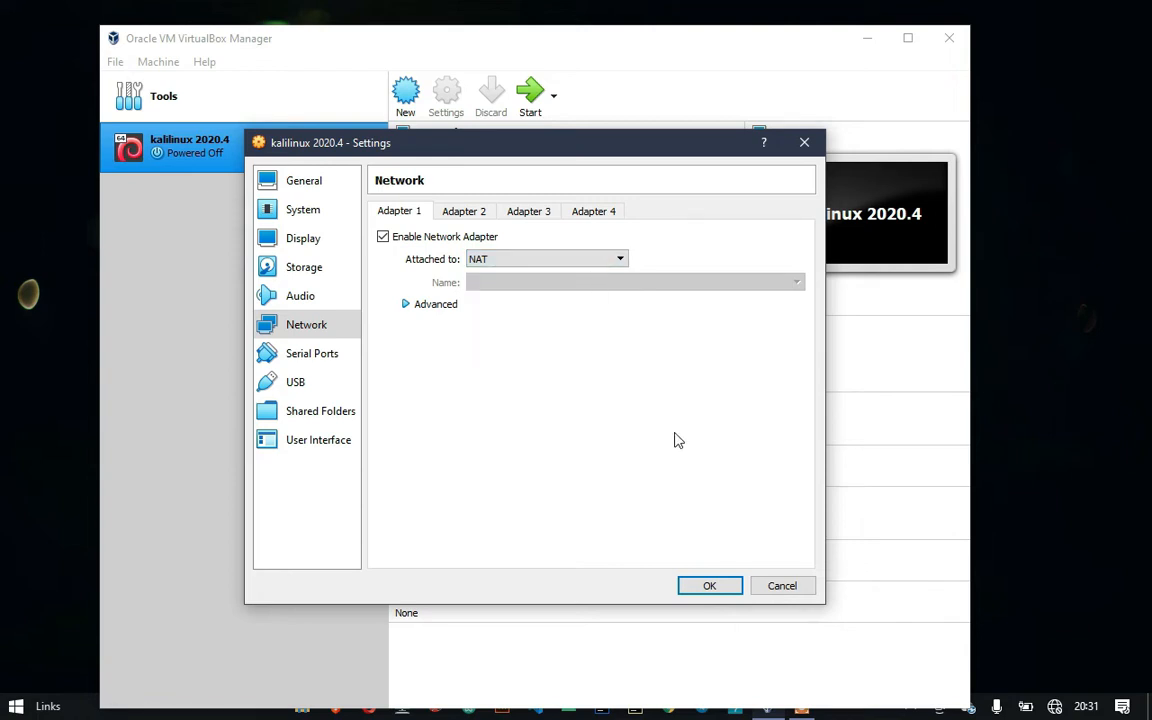
{"action": "left_click", "coordinate": [708, 587]}
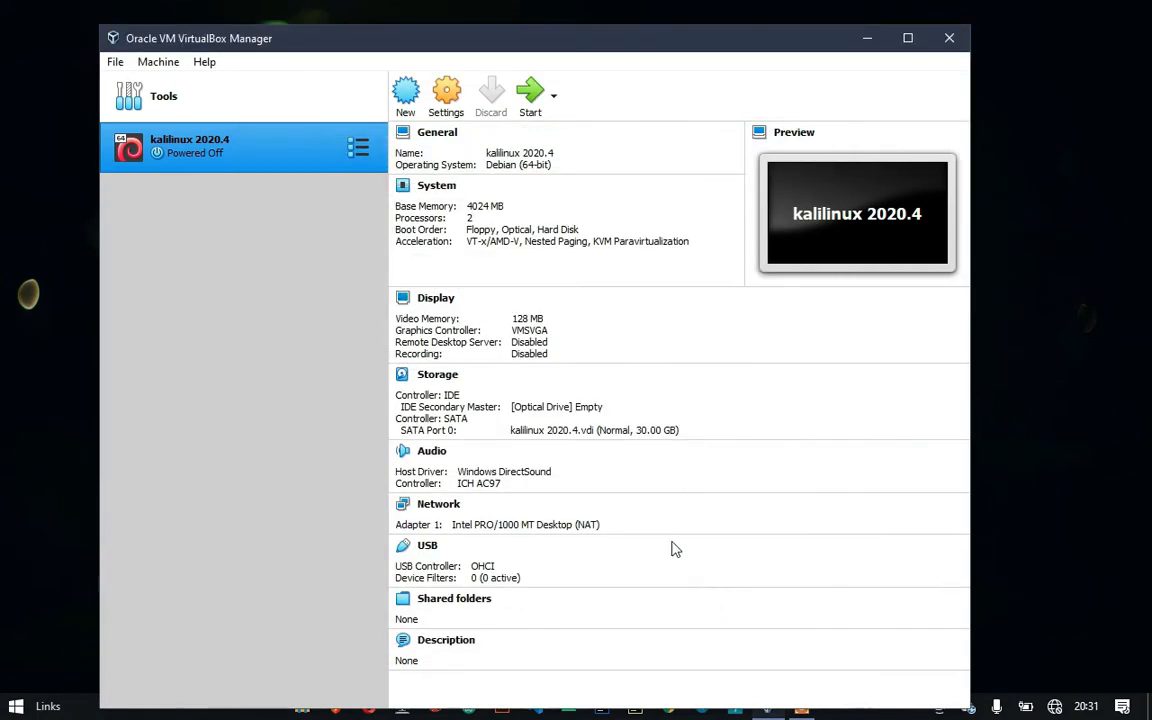
Start the VM with kali-linux-2020.4-installer-amd64.iso added and chosen as the start-up disk
{"action": "left_click", "coordinate": [529, 95]}
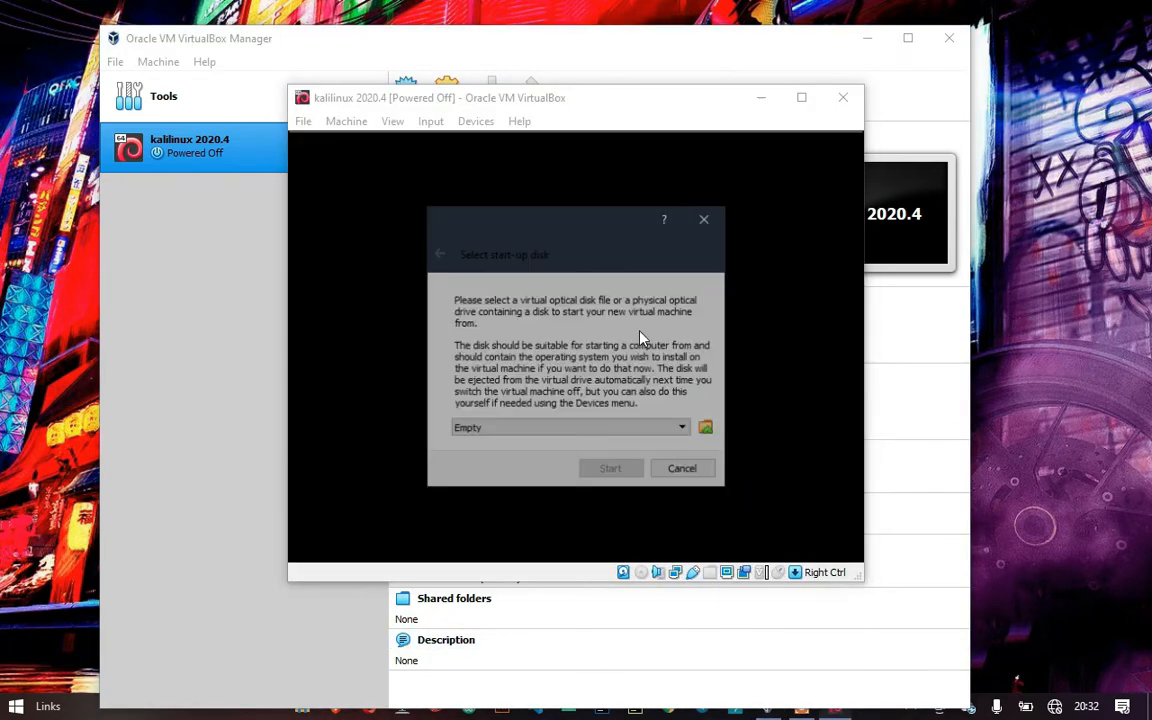
{"action": "left_click", "coordinate": [707, 430]}
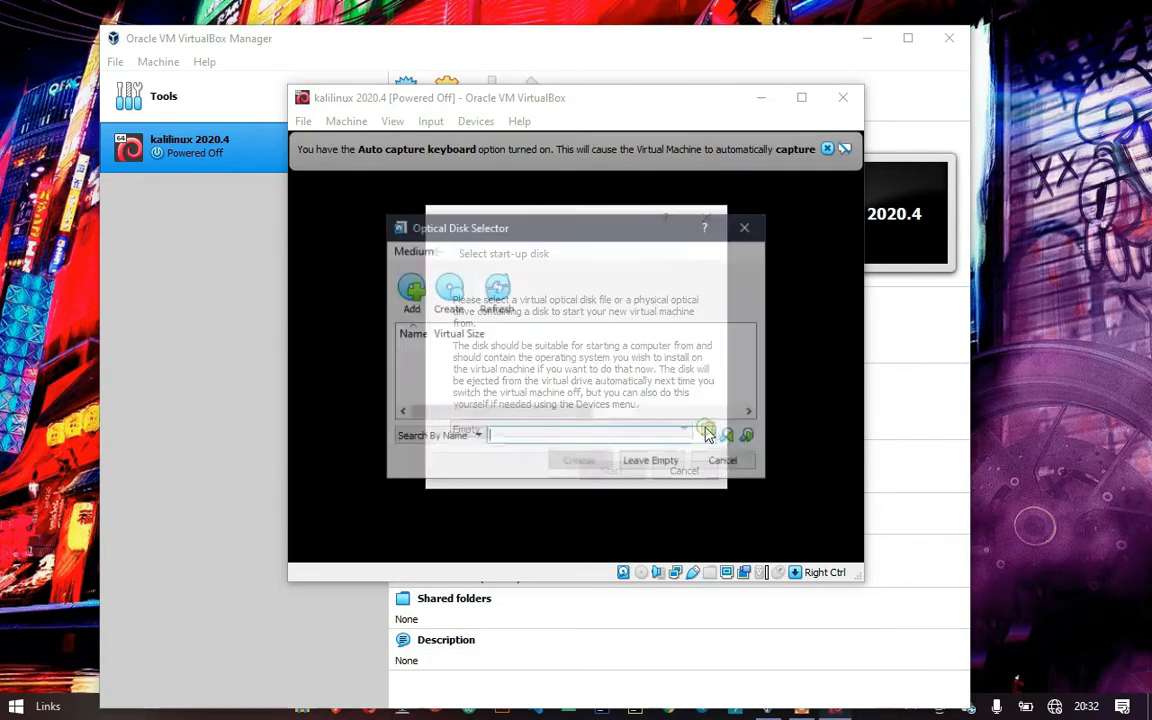
{"action": "left_click", "coordinate": [409, 293]}
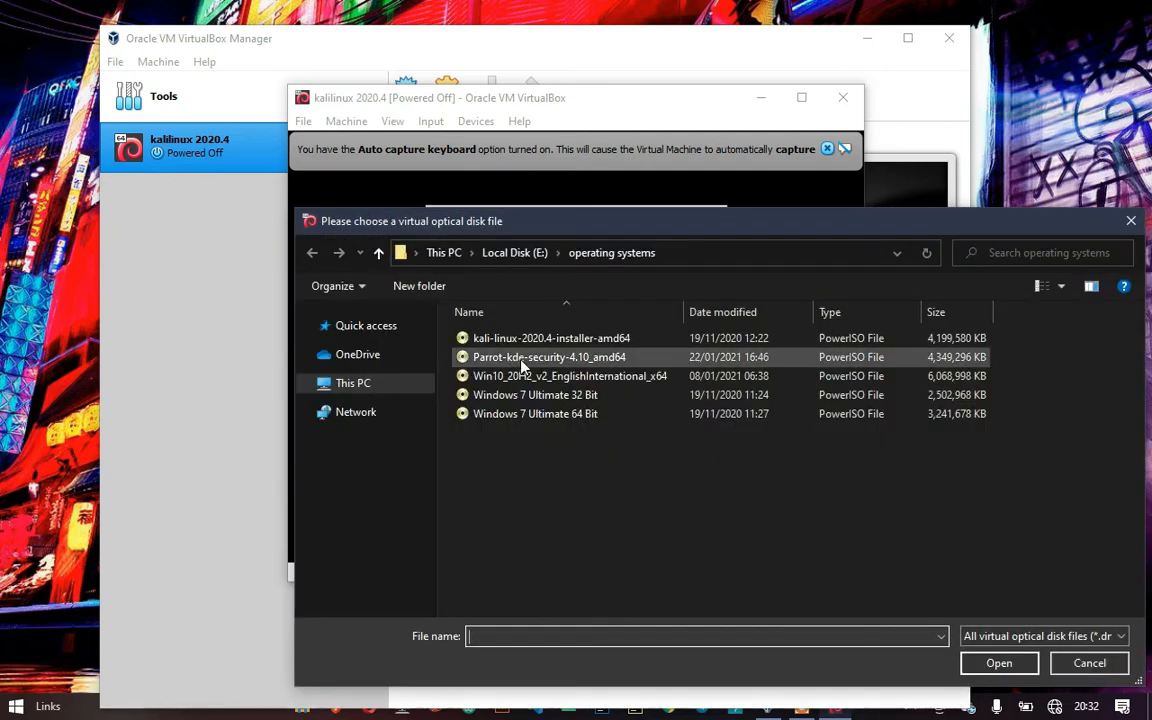
{"action": "left_click", "coordinate": [530, 338]}
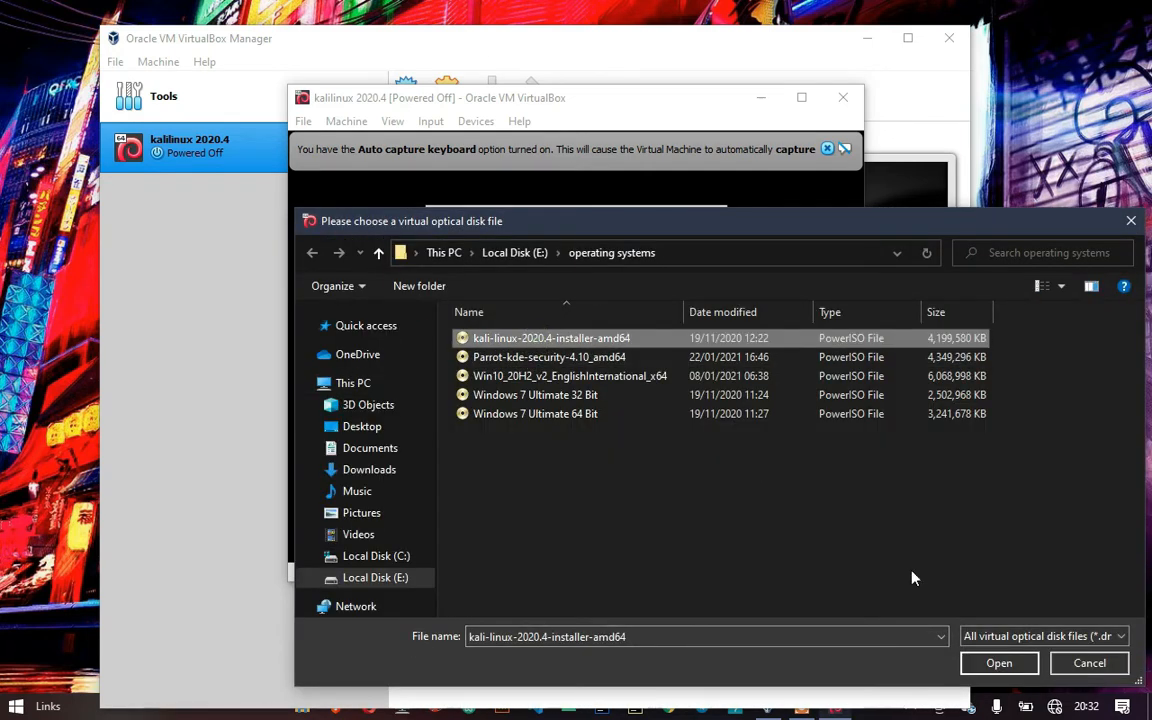
{"action": "left_click", "coordinate": [1000, 663]}
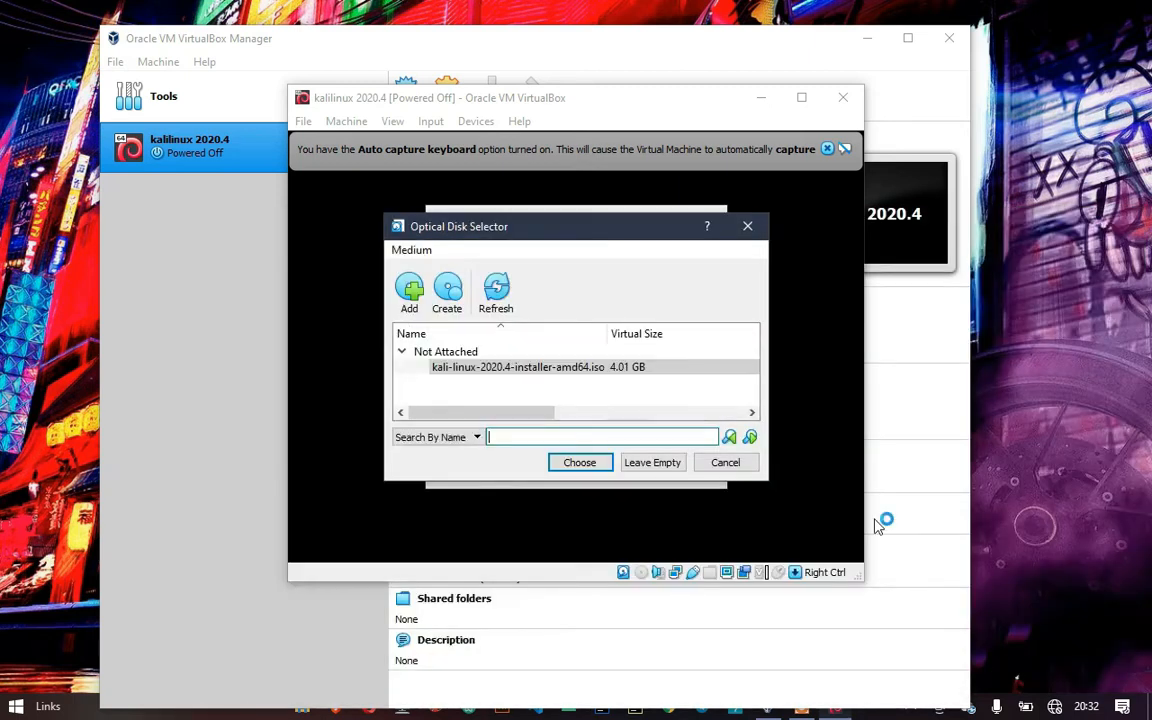
{"action": "left_click", "coordinate": [597, 464]}
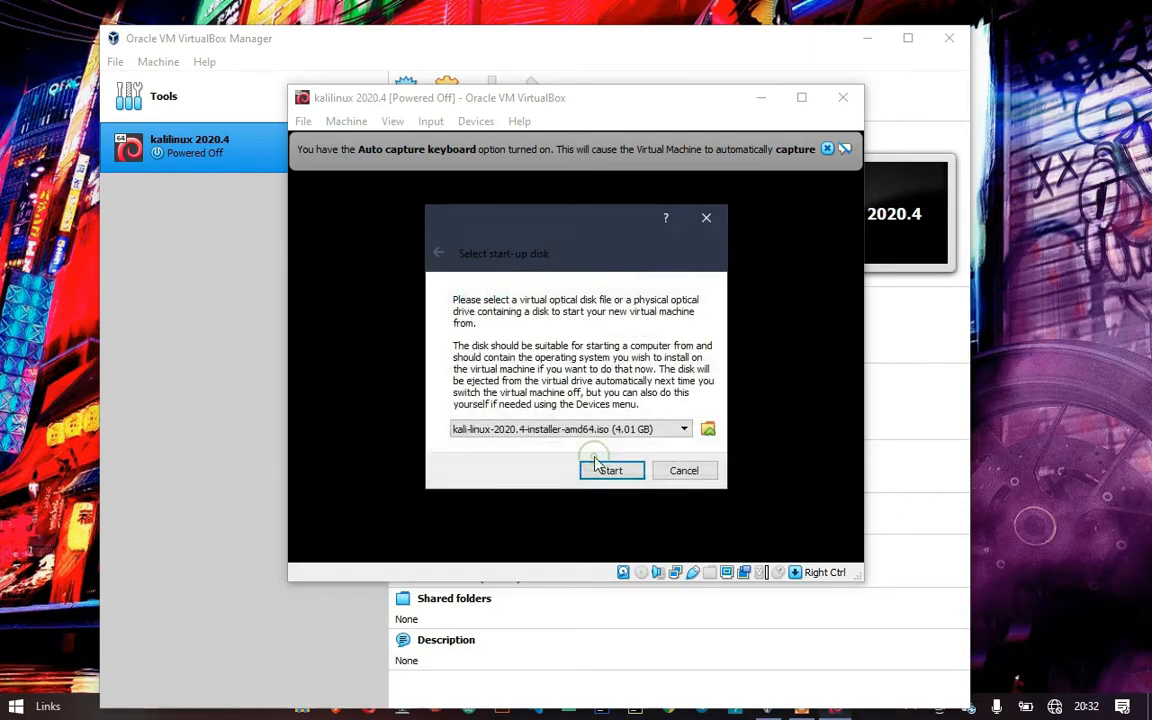
{"action": "left_click", "coordinate": [609, 474]}
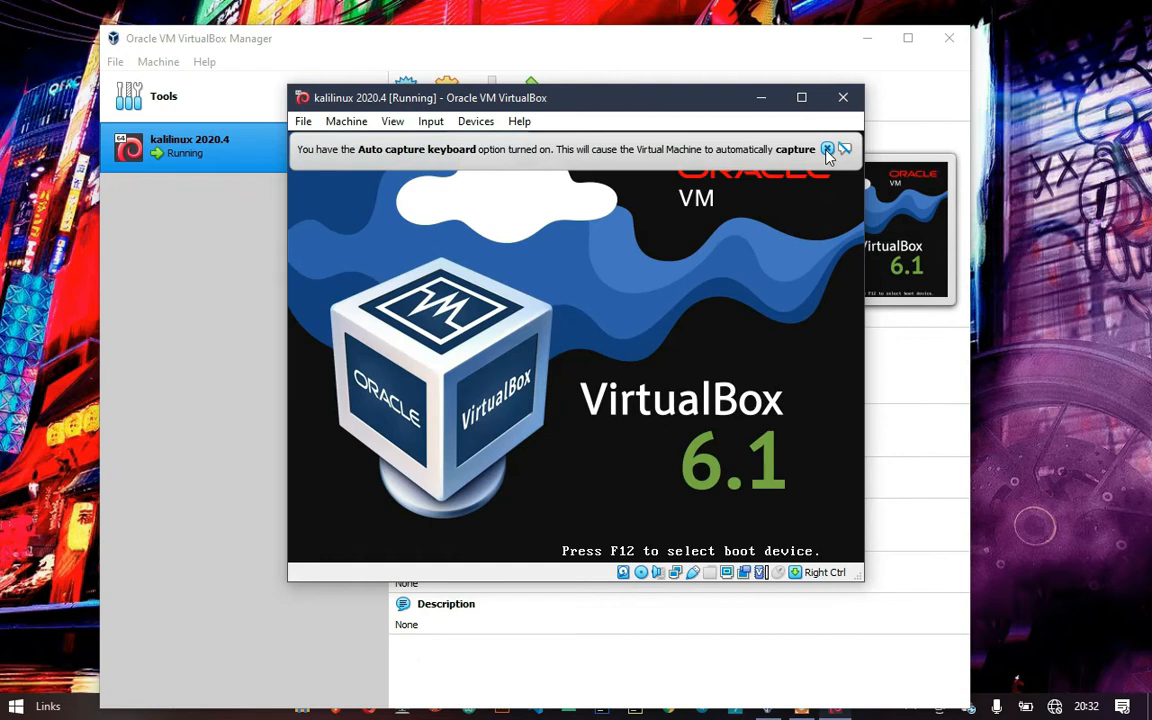
Launch Graphical install, reposition the VM window, and dismiss the capture and mouse integration notices
{"action": "left_click", "coordinate": [827, 150]}
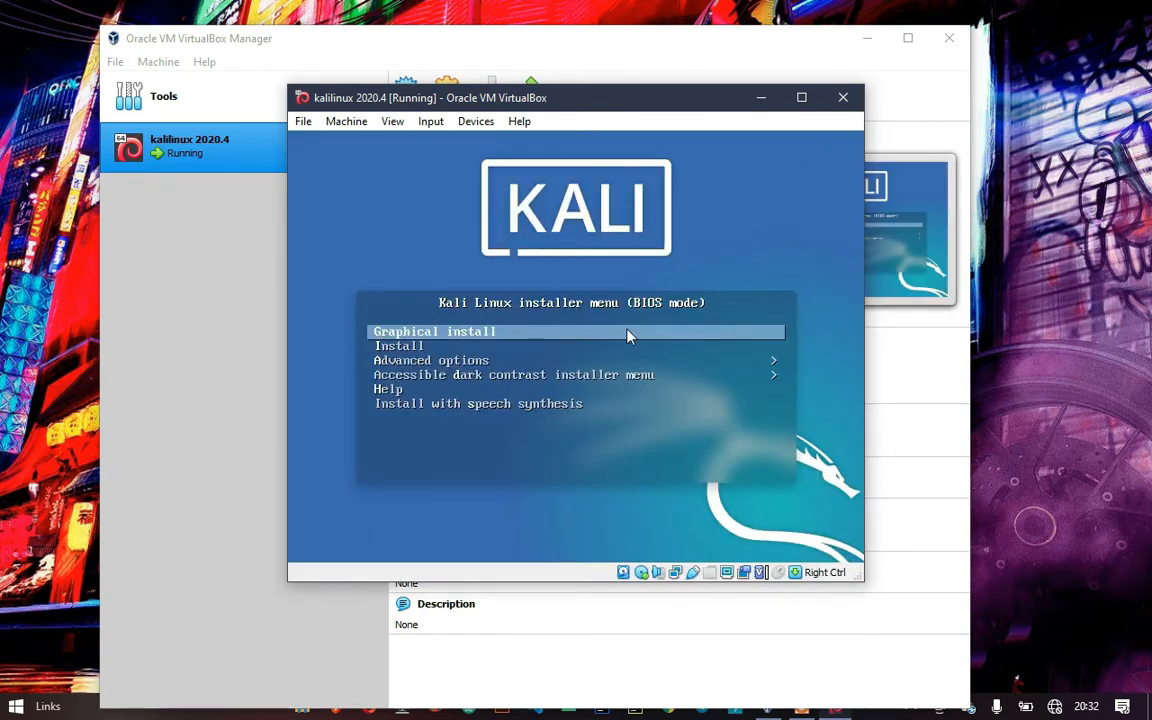
{"action": "key", "text": "Return"}
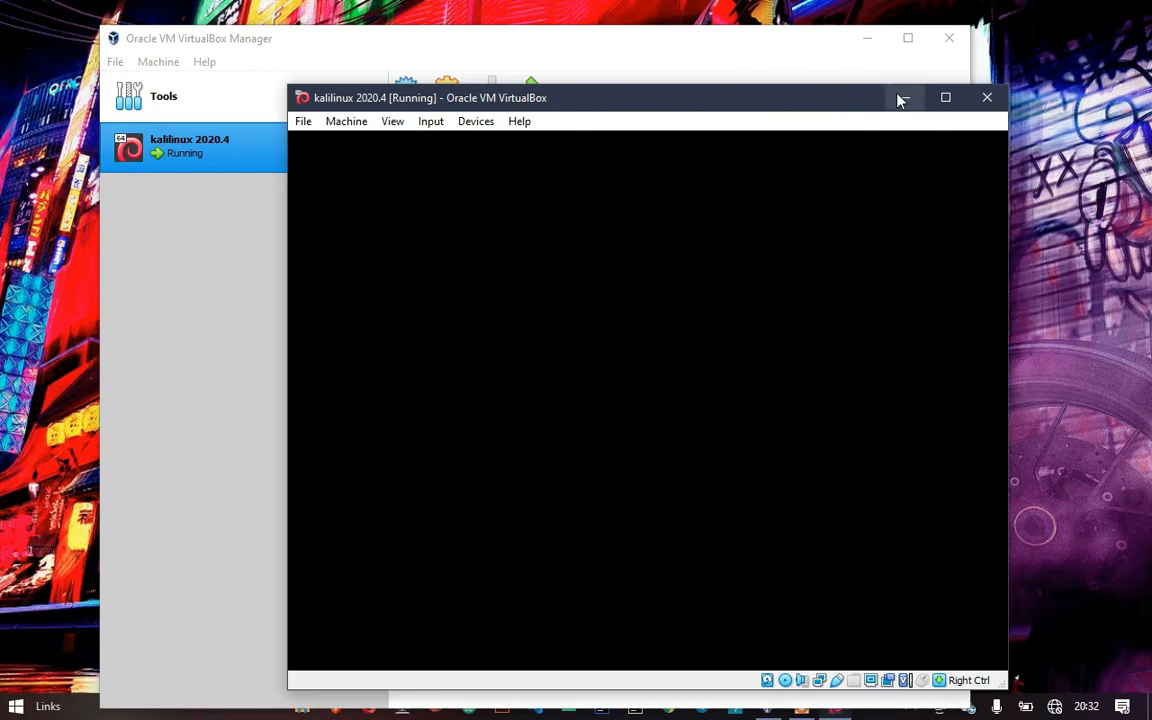
{"action": "left_click_drag", "start_coordinate": [820, 100], "coordinate": [717, 72]}
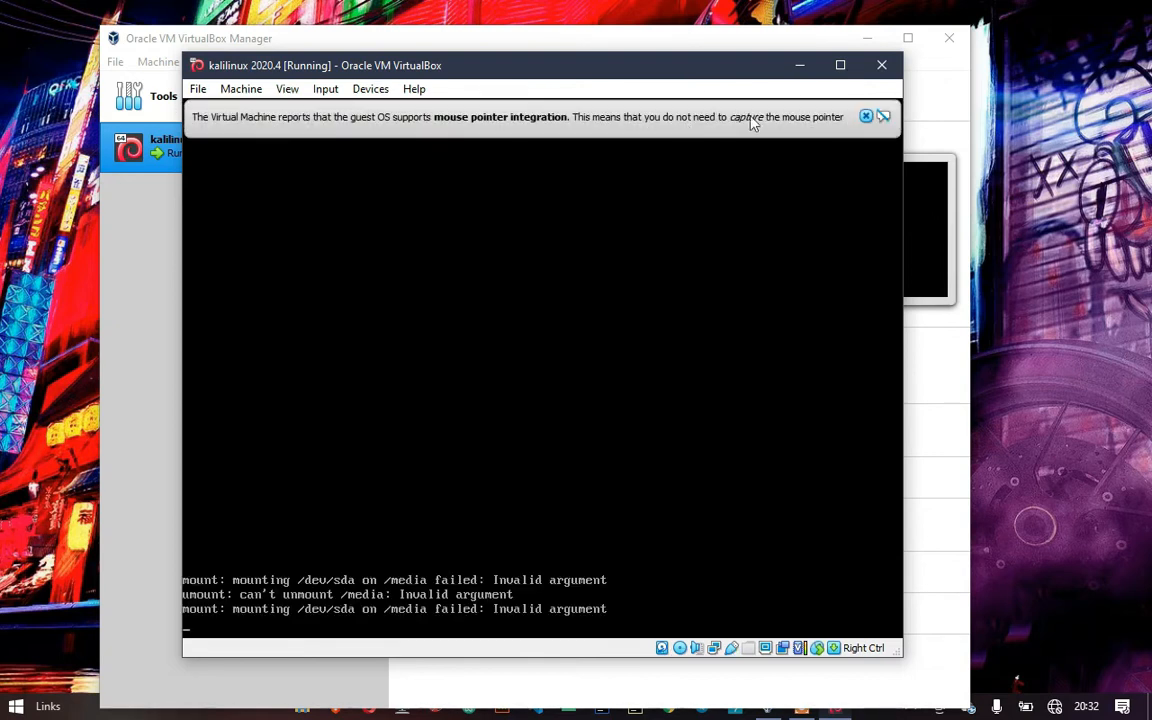
{"action": "left_click", "coordinate": [866, 117]}
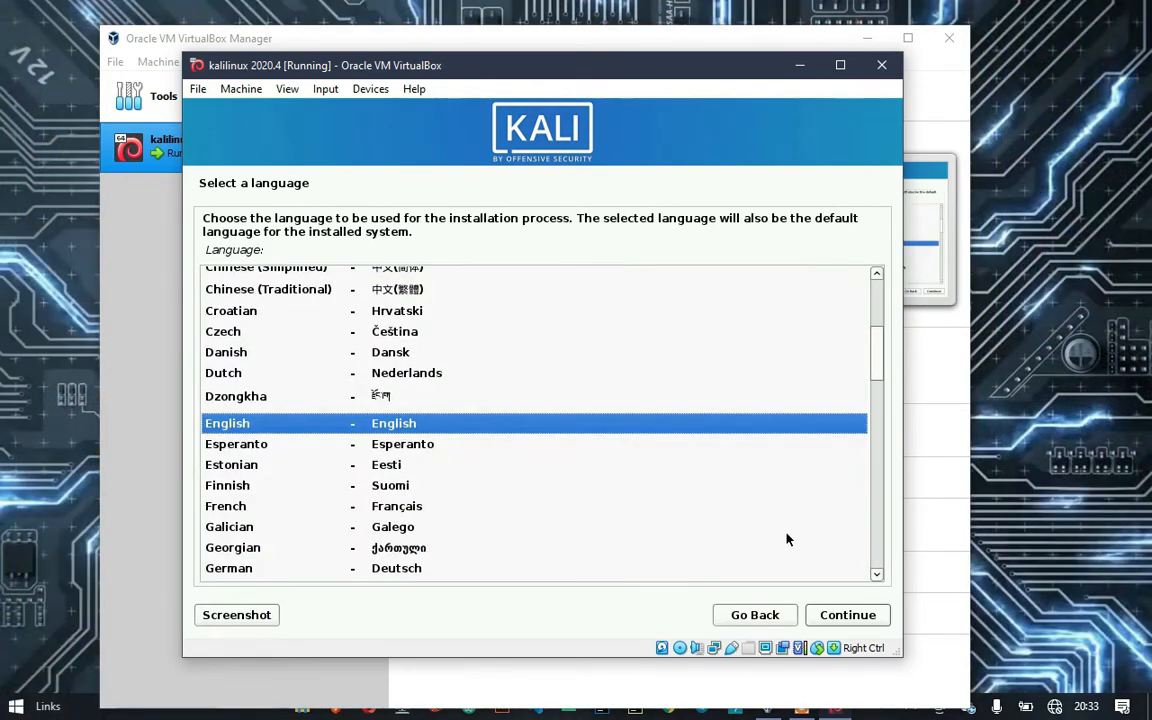
Accept English as the installer language and browse the continent list for a location
{"action": "left_click", "coordinate": [828, 618]}
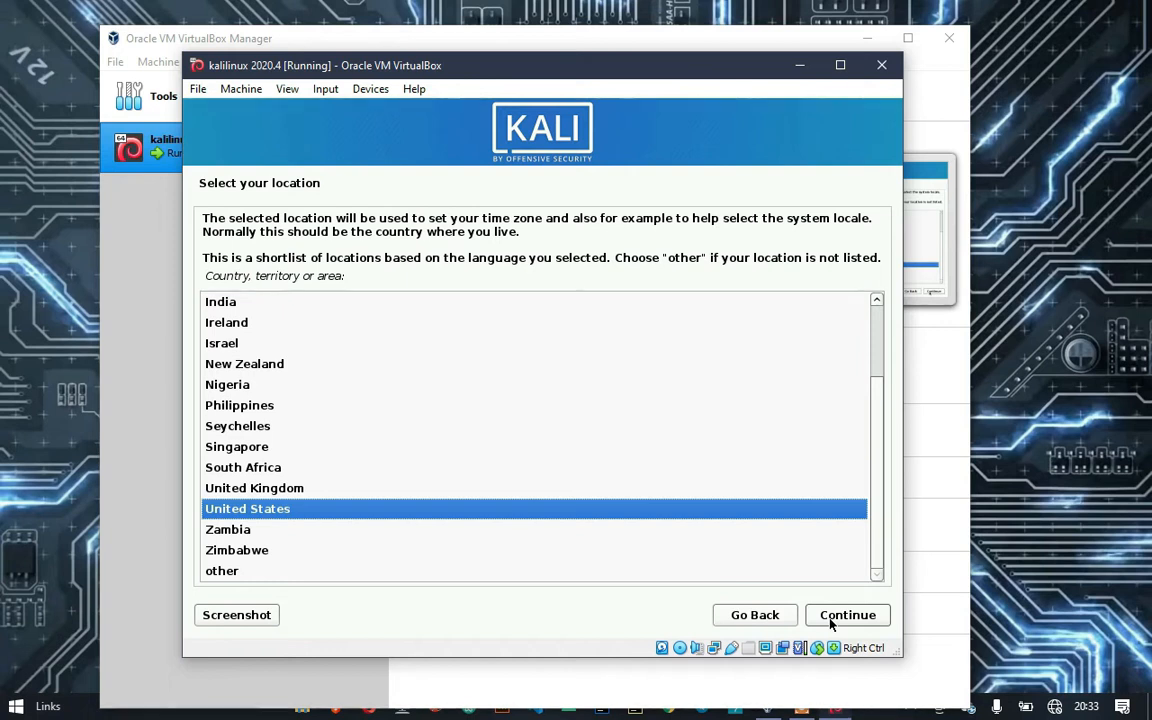
{"action": "key", "text": "Down"}
{"action": "key", "text": "Down"}
{"action": "key", "text": "Down"}
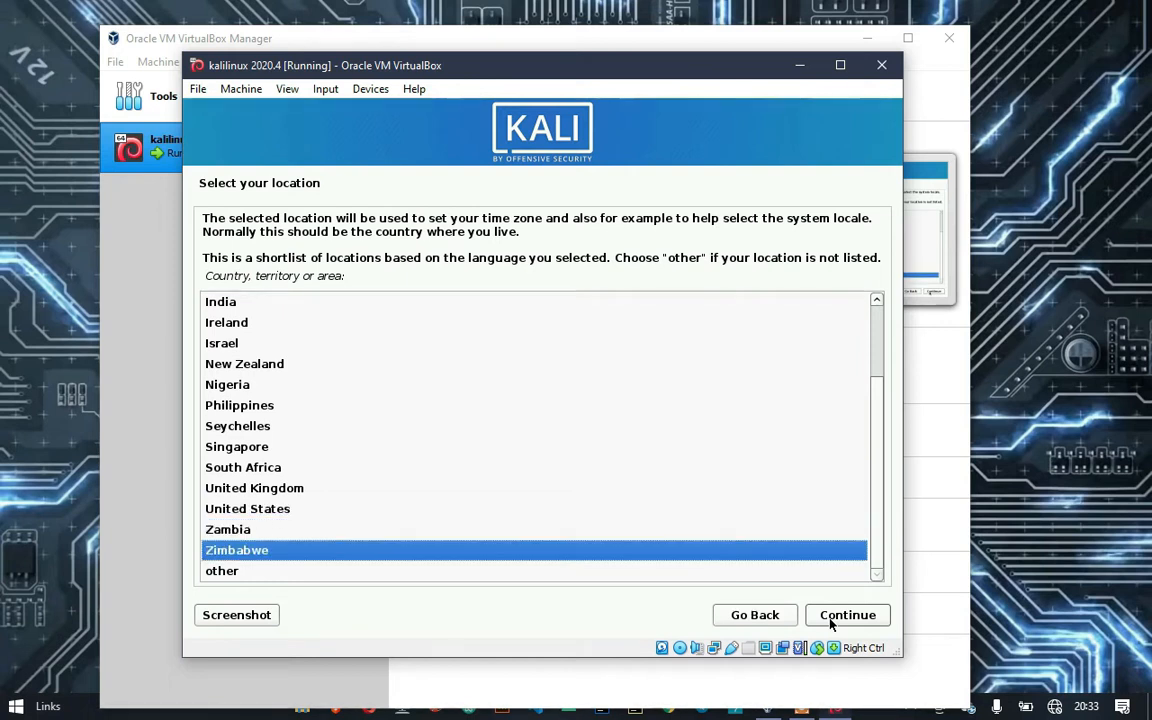
{"action": "key", "text": "Return"}
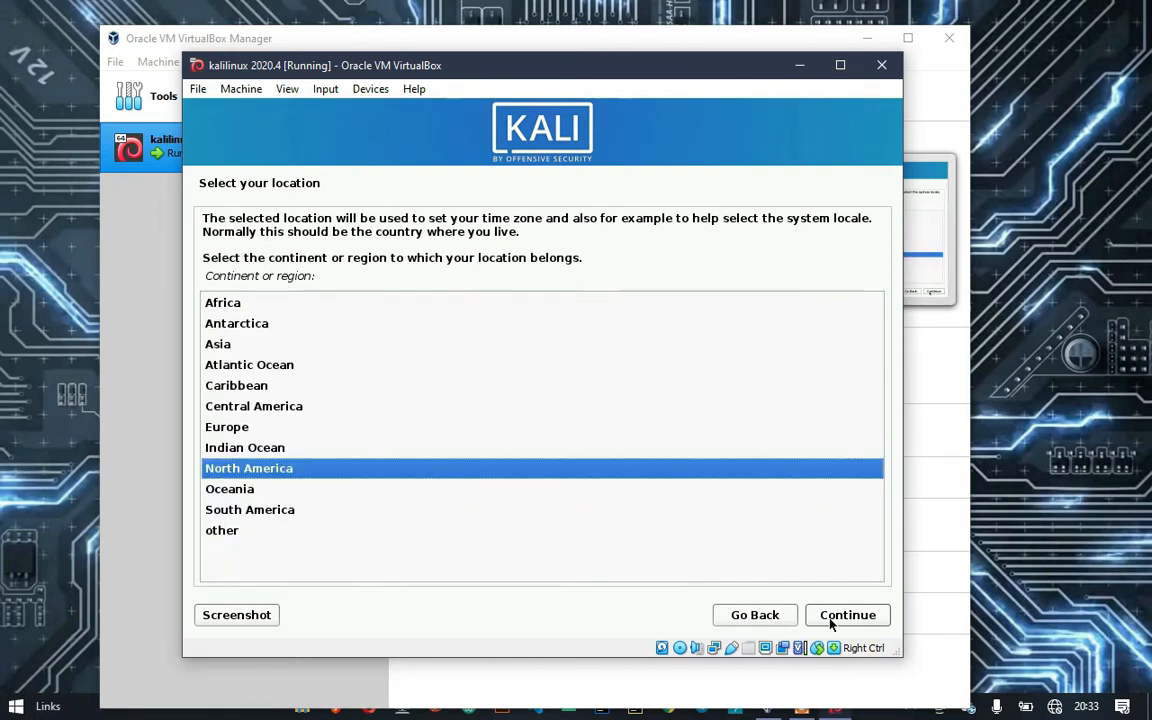
{"action": "key", "text": "Down"}
{"action": "key", "text": "Up"}
{"action": "key", "text": "Down"}
{"action": "key", "text": "Up"}
{"action": "key", "text": "Up"}
{"action": "key", "text": "Up"}
{"action": "key", "text": "Up"}
{"action": "key", "text": "Up"}
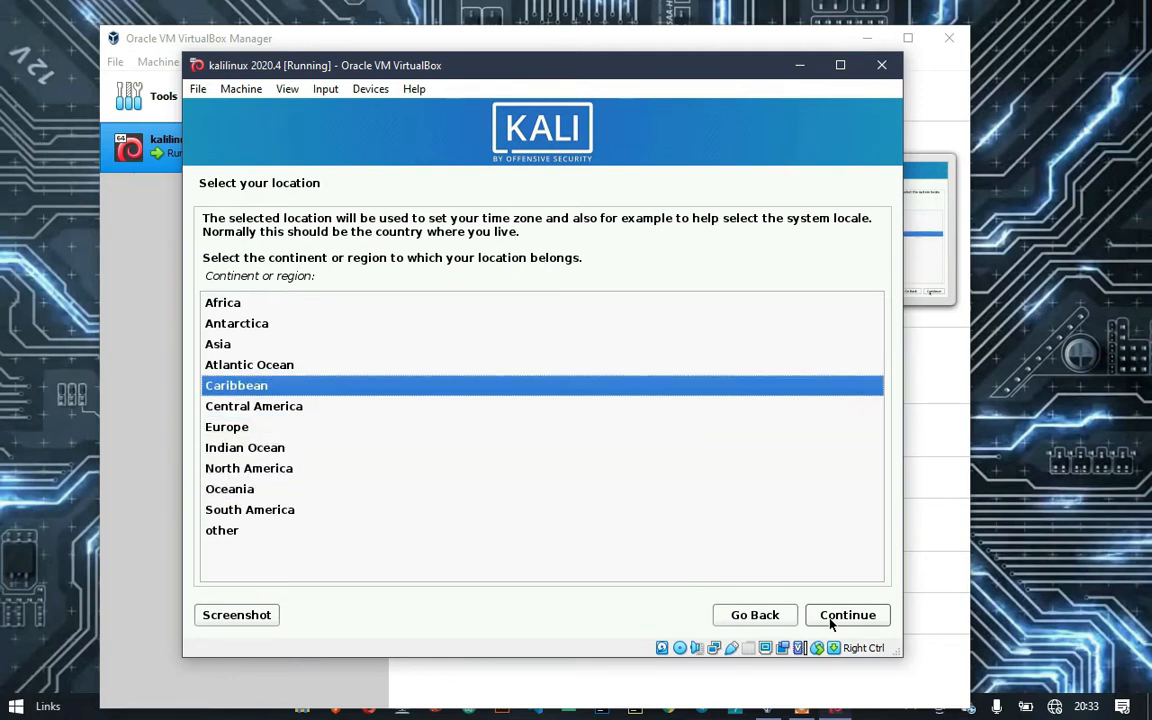
{"action": "key", "text": "Down"}
{"action": "key", "text": "Down"}
{"action": "key", "text": "Down"}
{"action": "key", "text": "Down"}
{"action": "key", "text": "Down"}
{"action": "key", "text": "Down"}
{"action": "key", "text": "Down"}
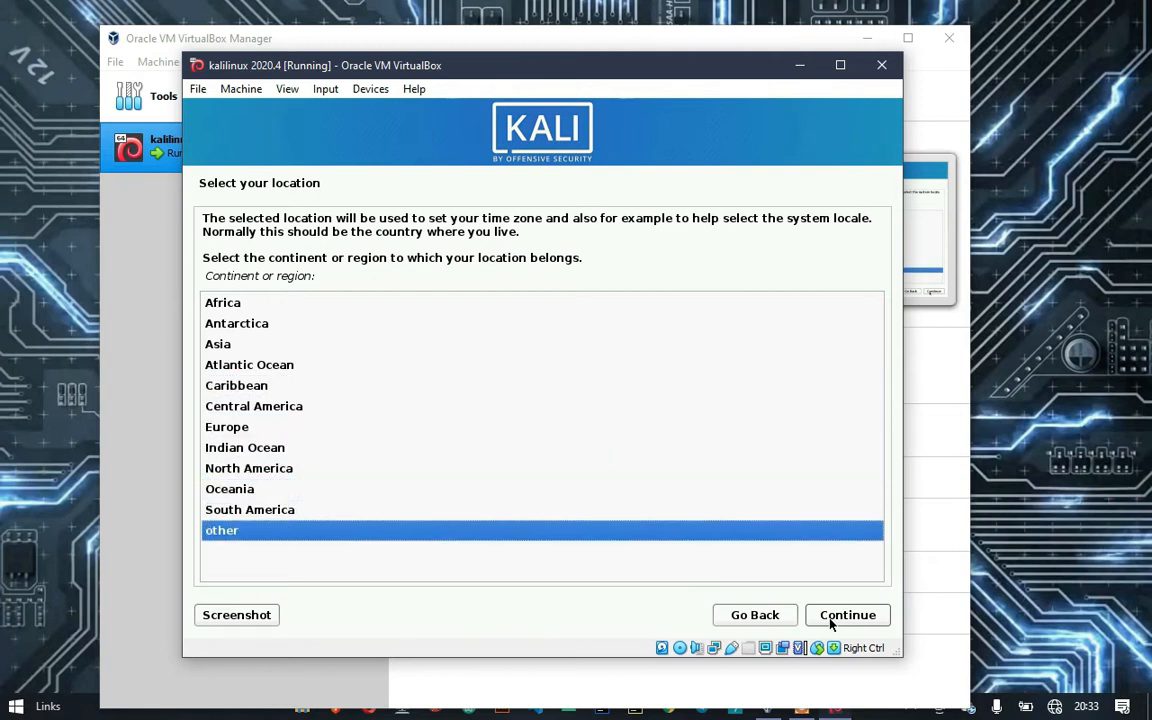
Return to the shortlist and choose United States as the location
{"action": "left_click", "coordinate": [830, 622]}
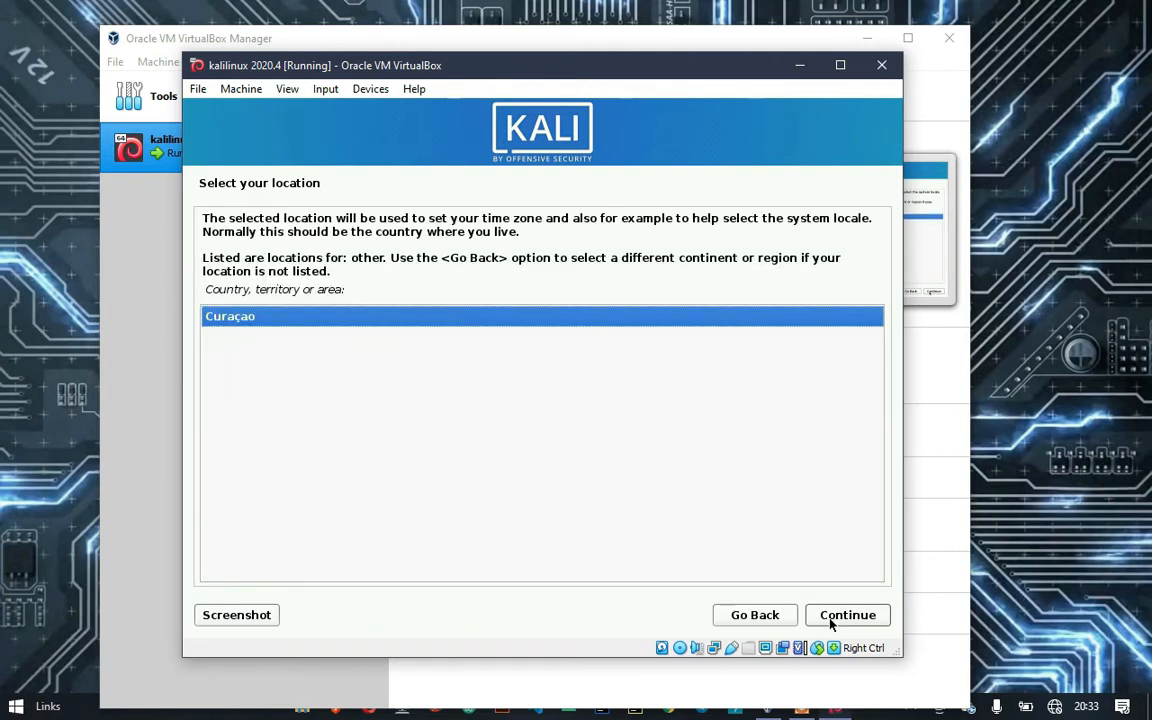
{"action": "left_click", "coordinate": [782, 617]}
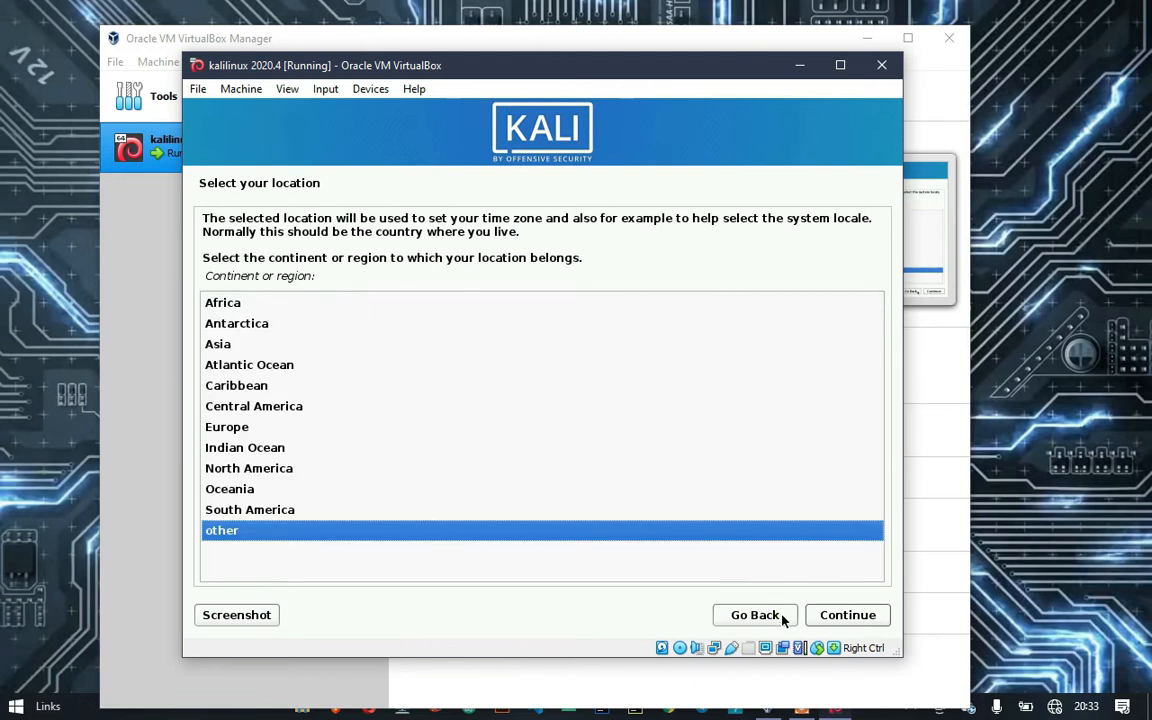
{"action": "left_click", "coordinate": [784, 620]}
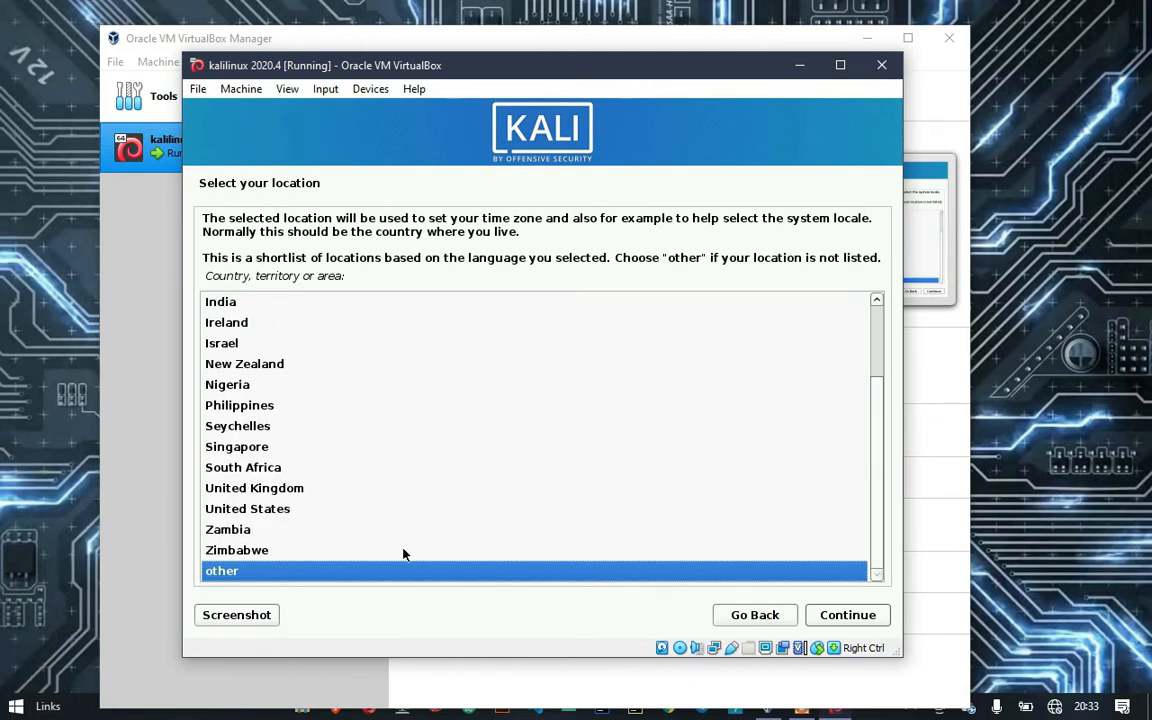
{"action": "left_click", "coordinate": [258, 510]}
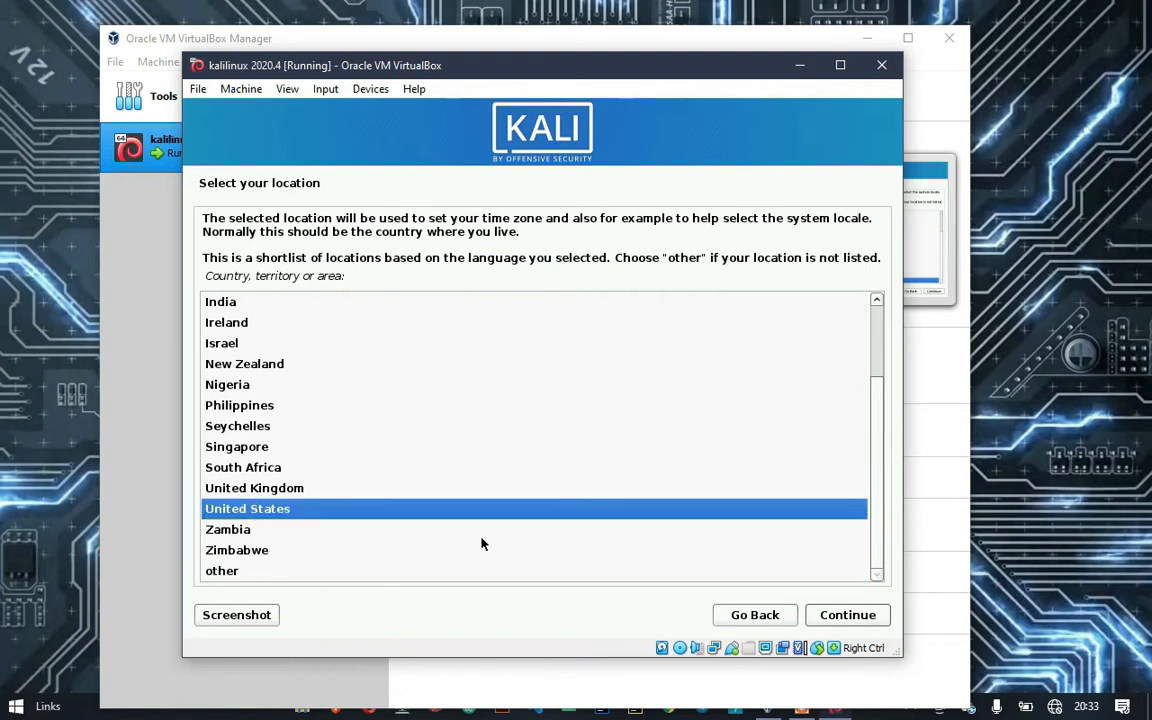
{"action": "left_click", "coordinate": [869, 625]}
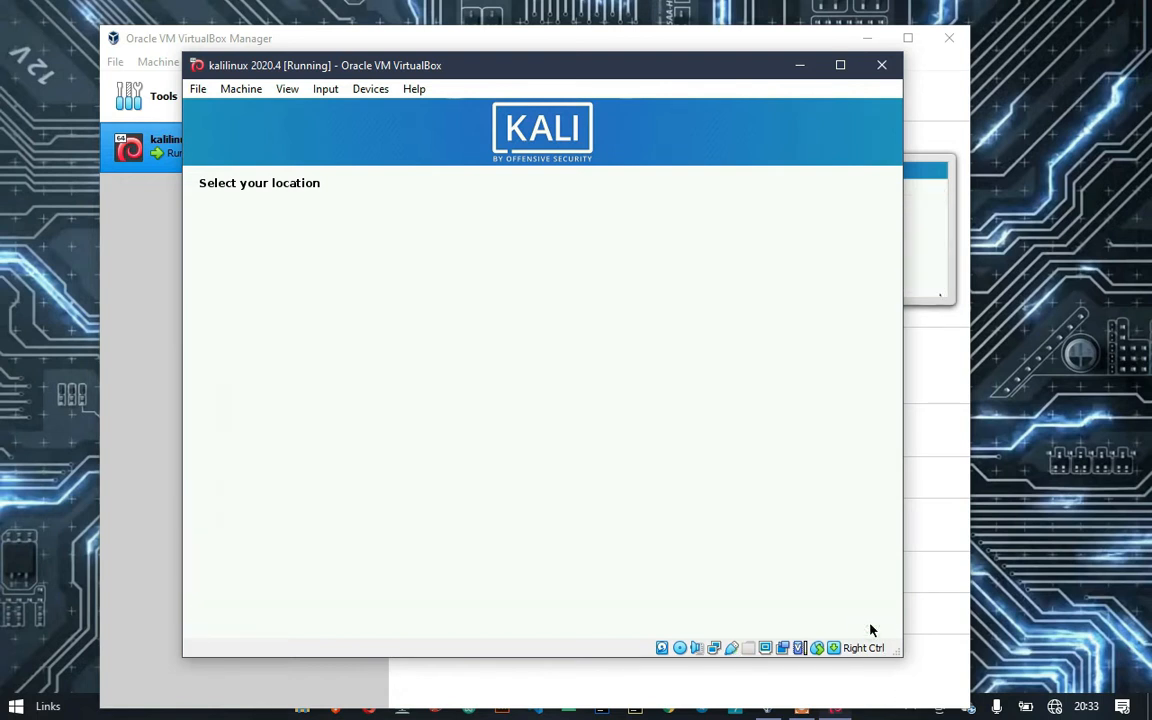
Accept the American English keyboard layout and wait for the installer components to load
{"action": "left_click", "coordinate": [869, 625]}
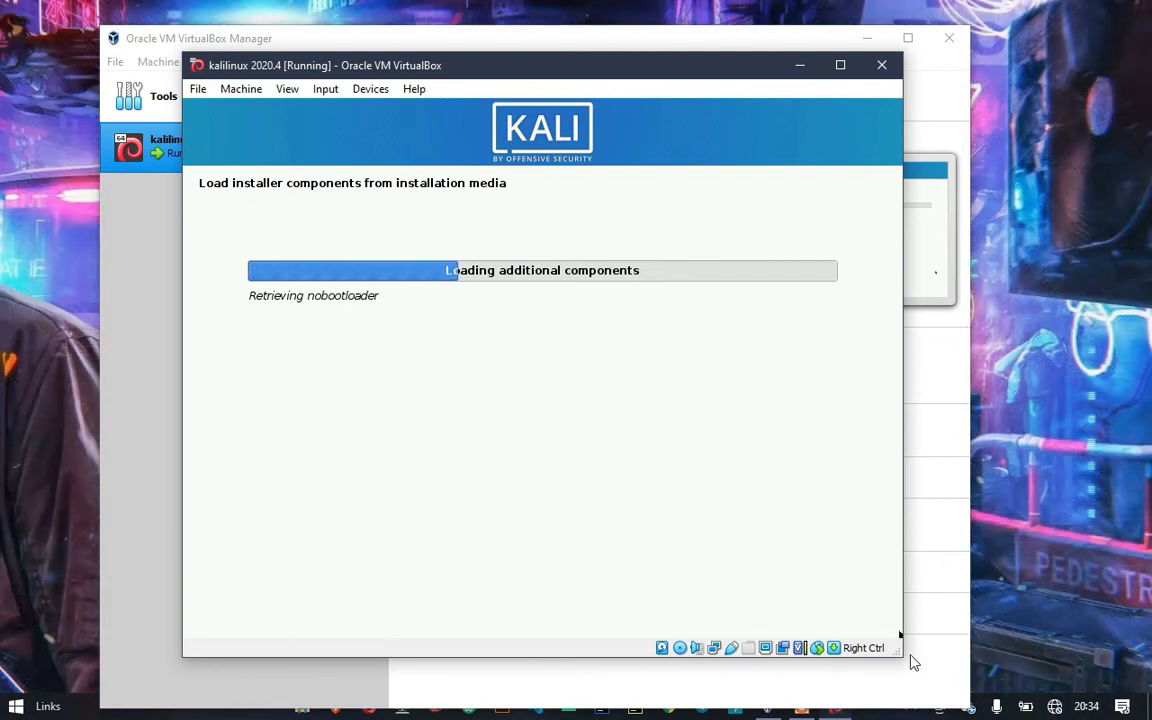
{"action": "mouse_move", "coordinate": [814, 716]}
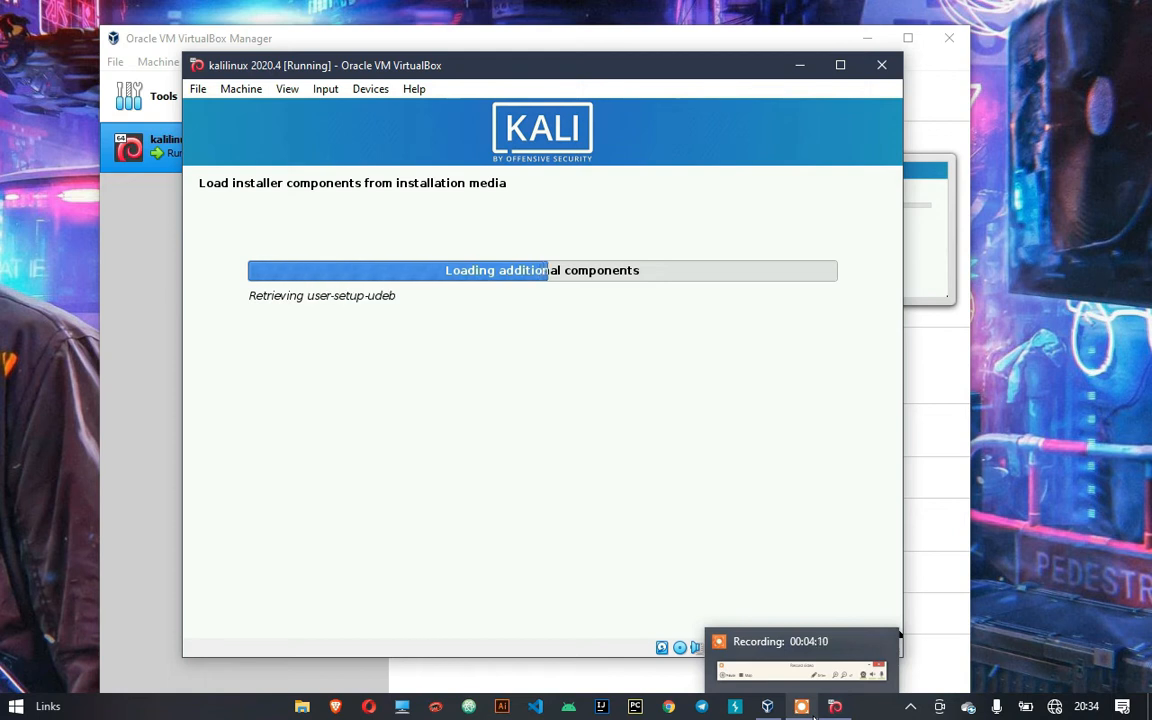
{"action": "left_click", "coordinate": [812, 712]}
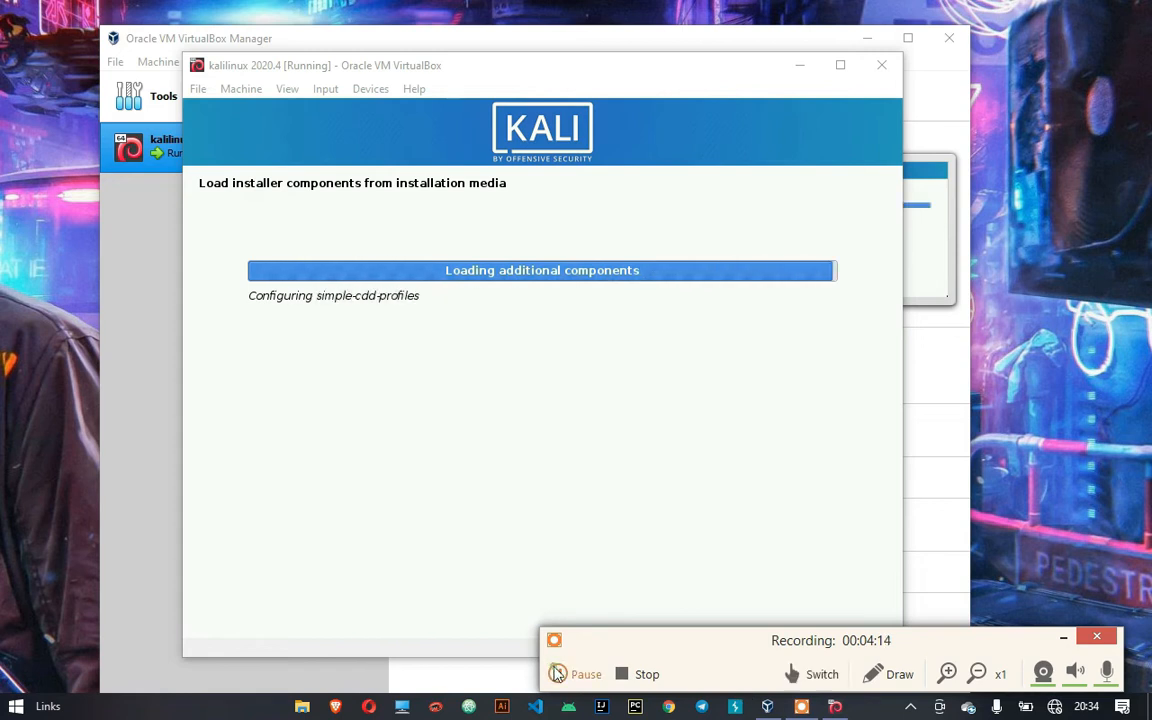
{"action": "left_click", "coordinate": [557, 673]}
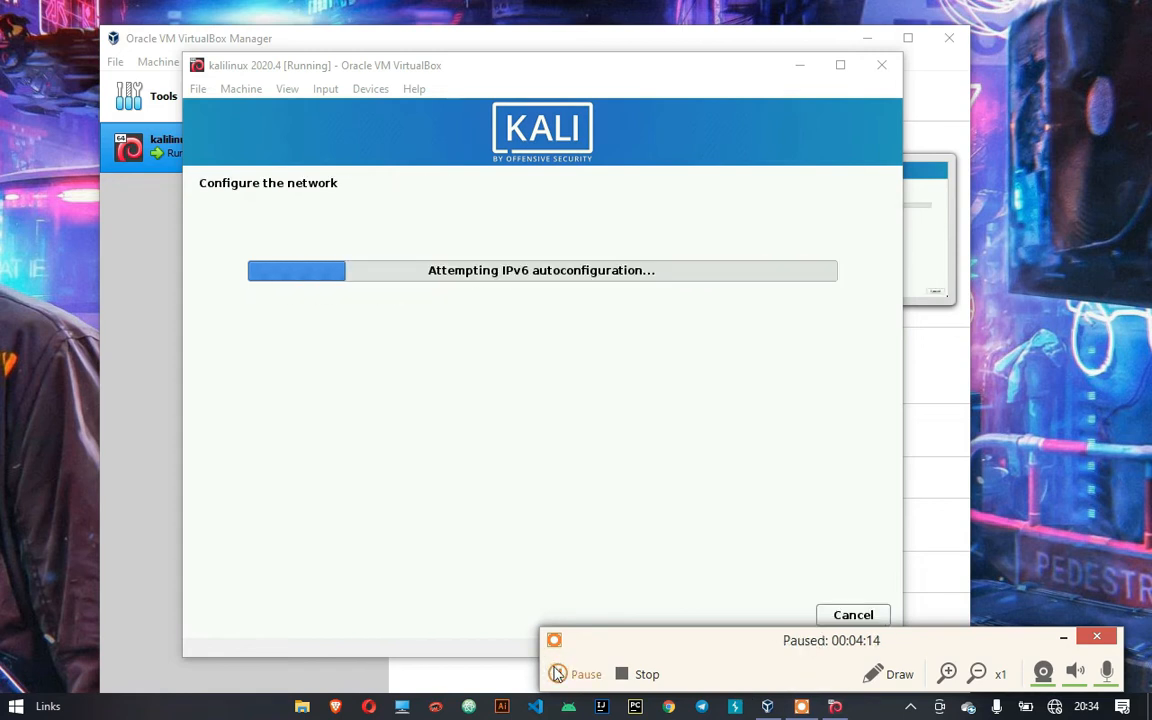
{"action": "left_click", "coordinate": [557, 673]}
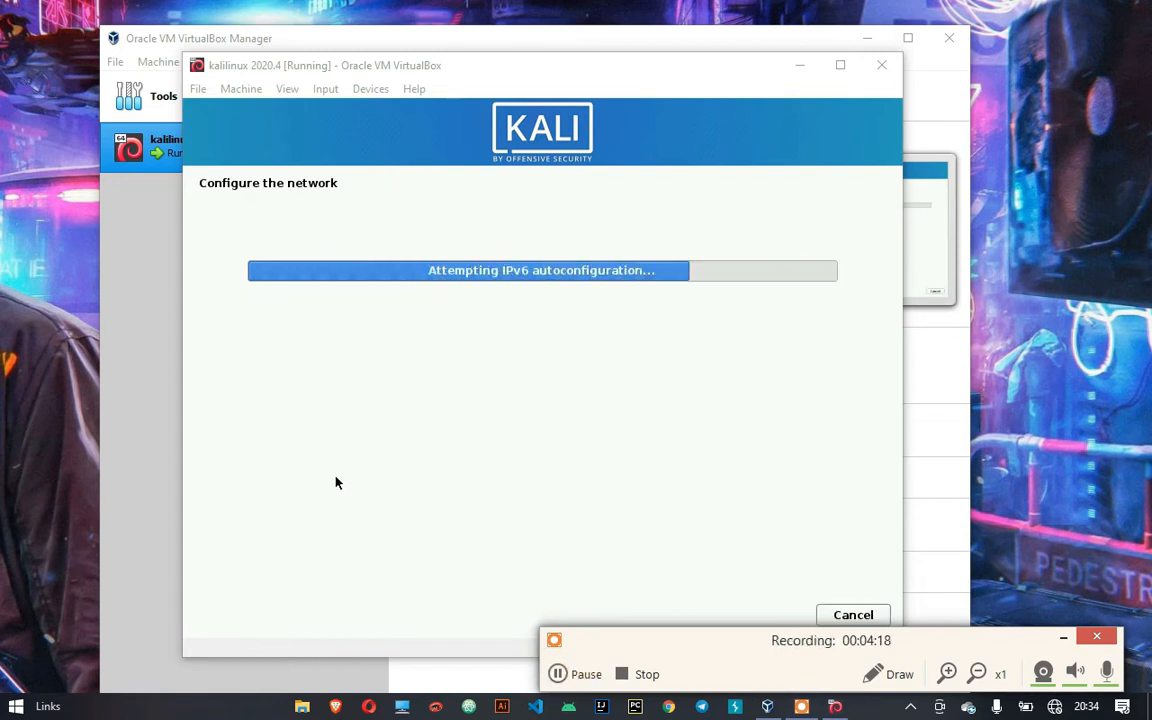
Keep kali as the hostname and leave the domain name empty
{"action": "left_click", "coordinate": [1061, 637]}
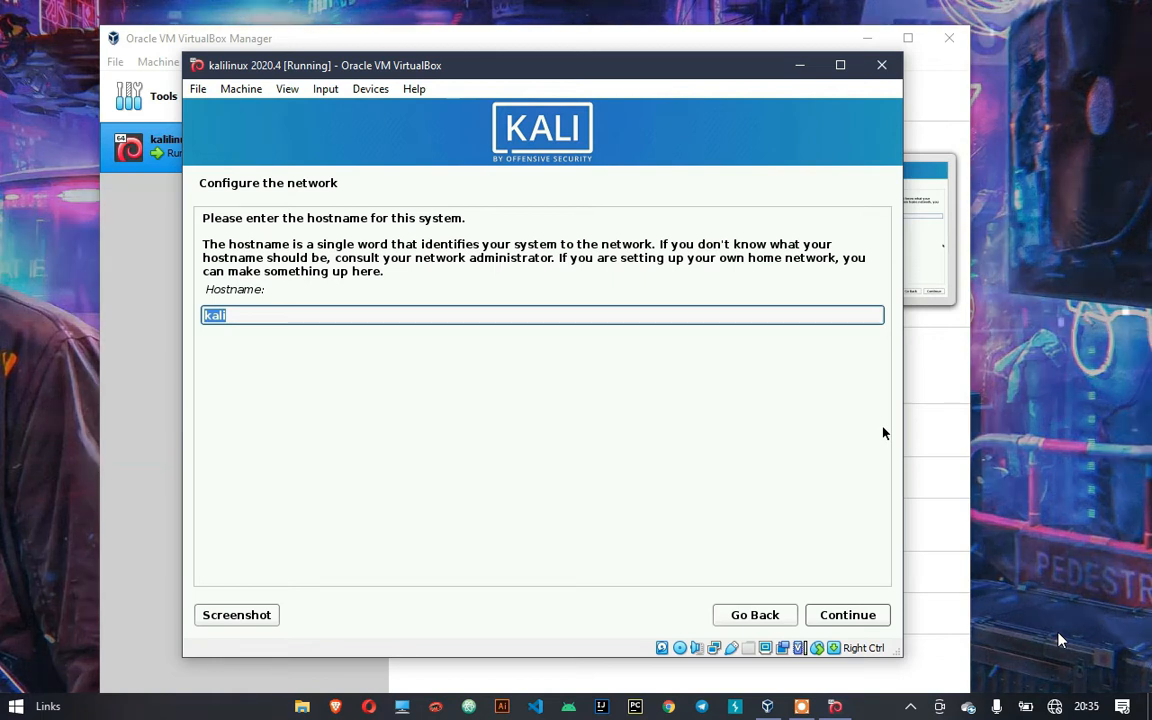
{"action": "left_click", "coordinate": [848, 615]}
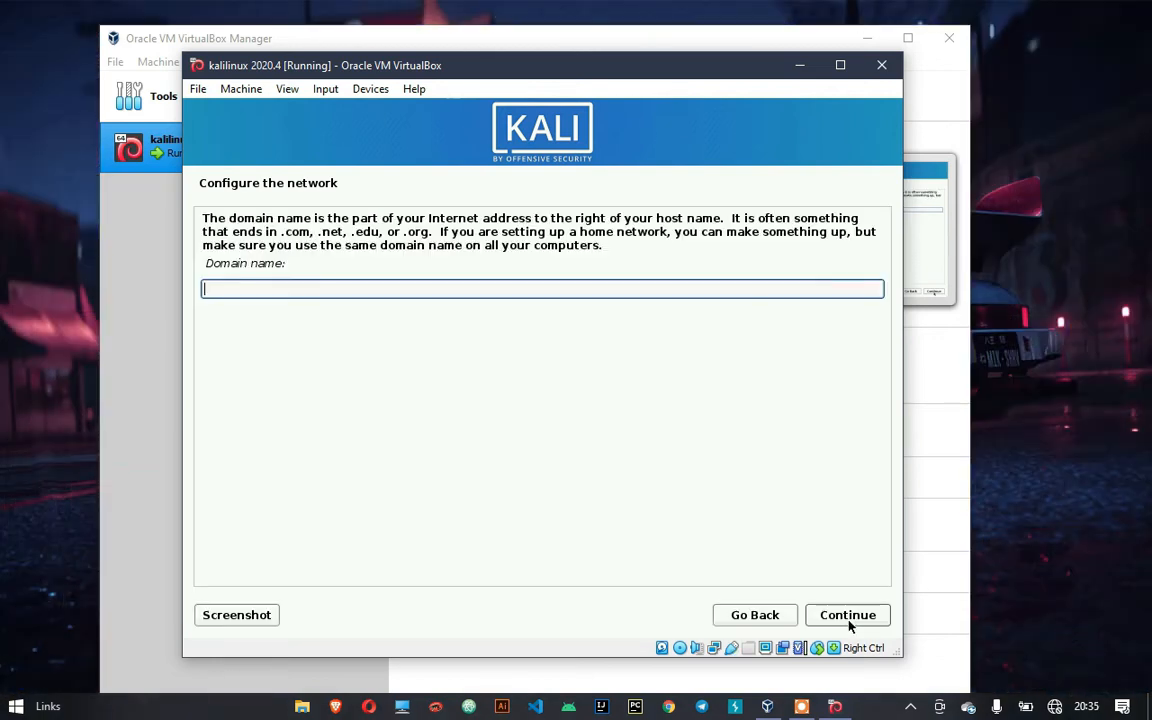
{"action": "left_click", "coordinate": [848, 615]}
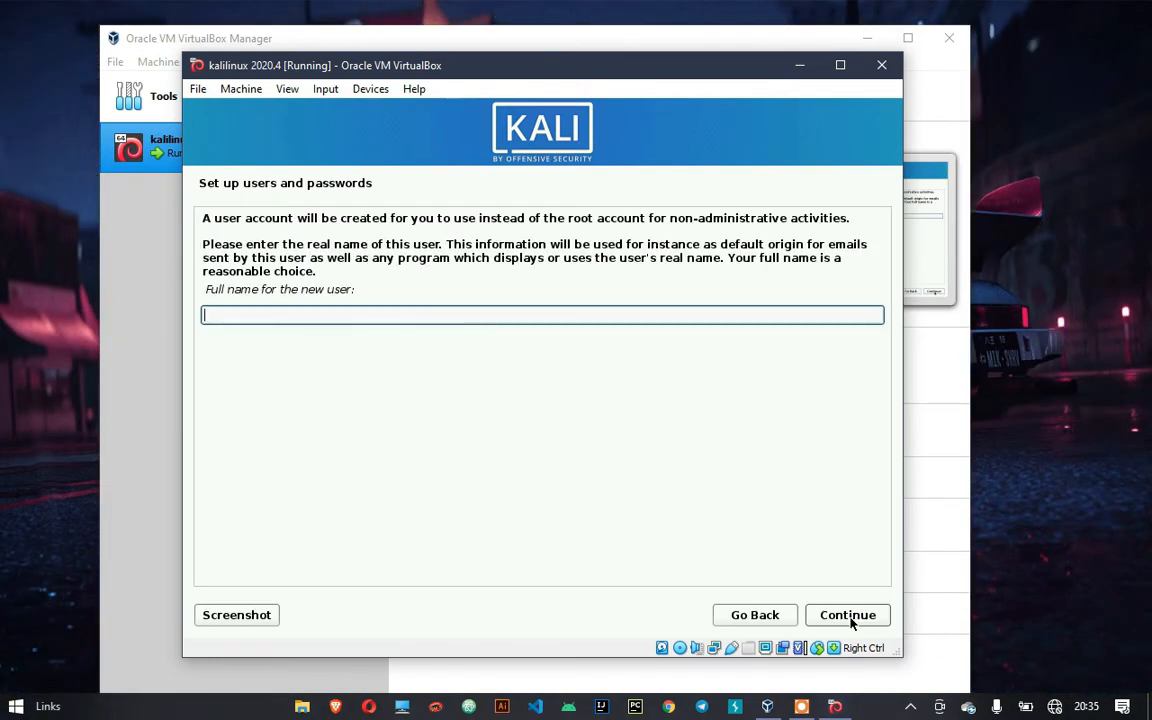
Enter the user's full name, accept the suggested username, and set and confirm the account password
{"action": "type", "text": "darkspider"}
{"action": "key", "text": "Return"}
{"action": "key", "text": "Return"}
{"action": "type", "text": "k"}
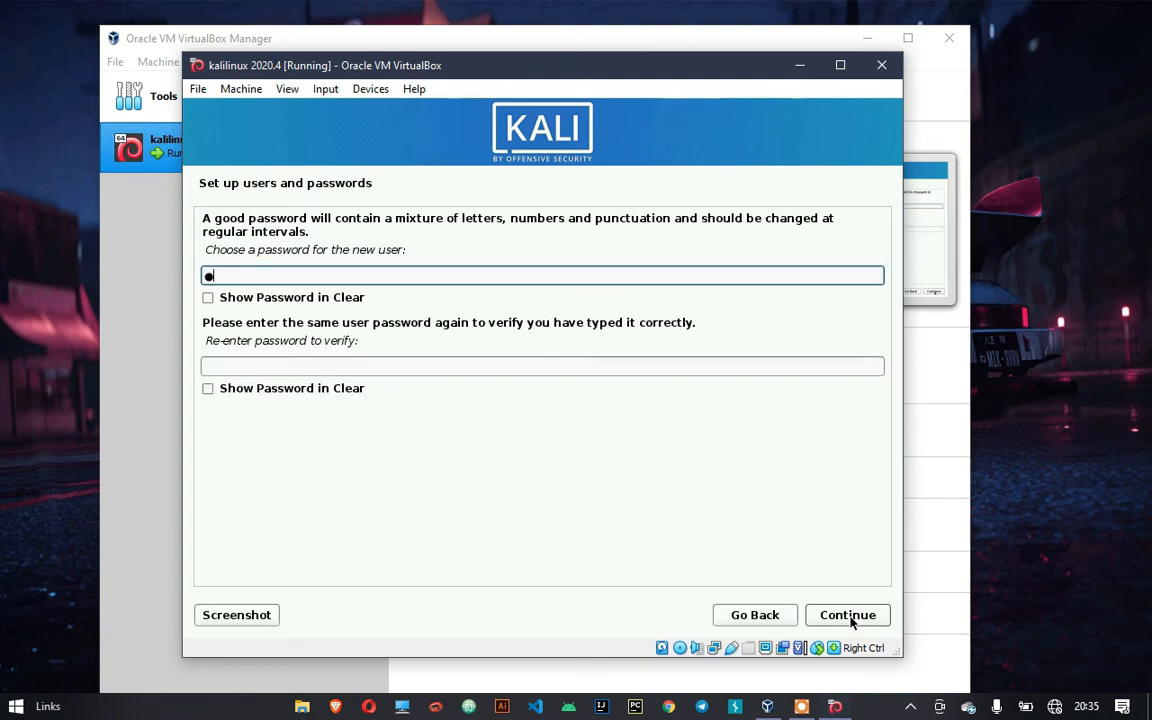
{"action": "type", "text": "ali12"}
{"action": "key", "text": "Tab"}
{"action": "type", "text": "kali12"}
{"action": "key", "text": "Tab"}
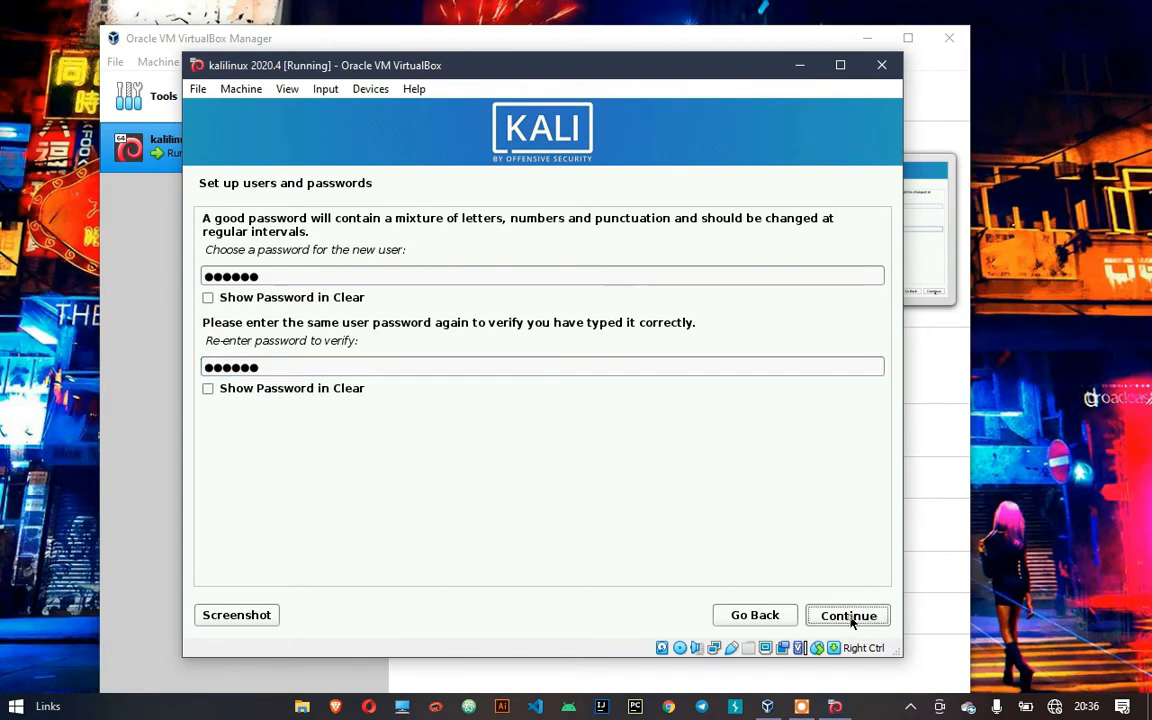
{"action": "left_click", "coordinate": [849, 616]}
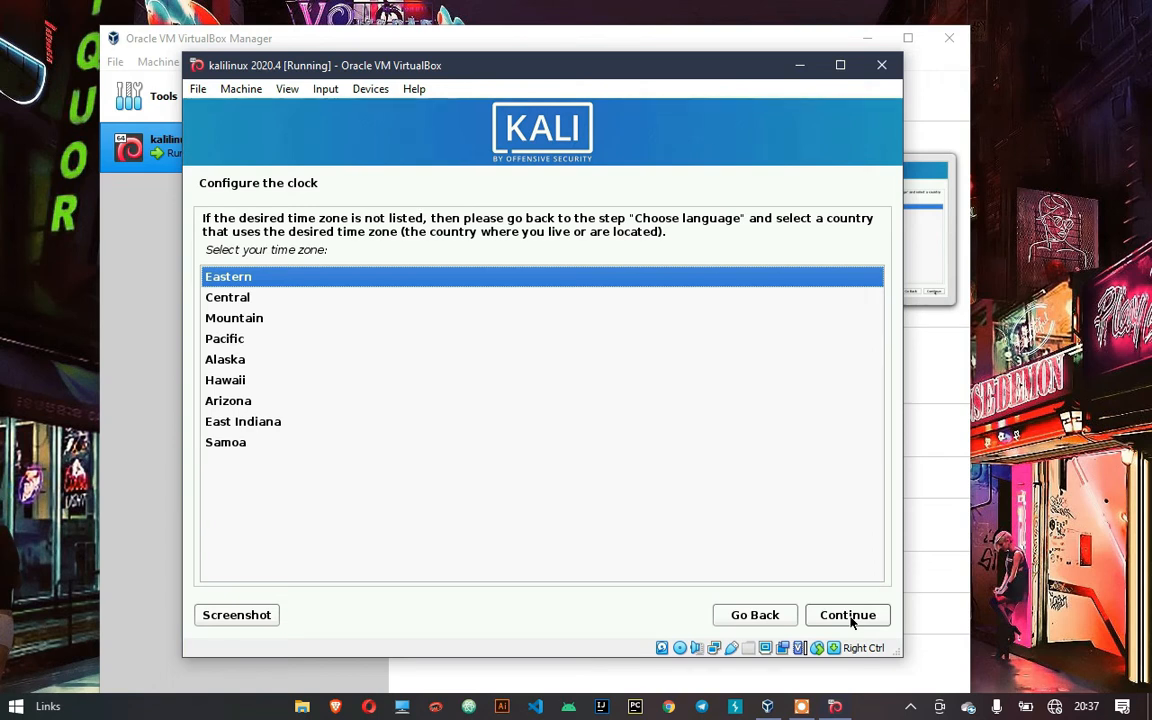
Accept Eastern as the time zone
{"action": "left_click", "coordinate": [848, 615]}
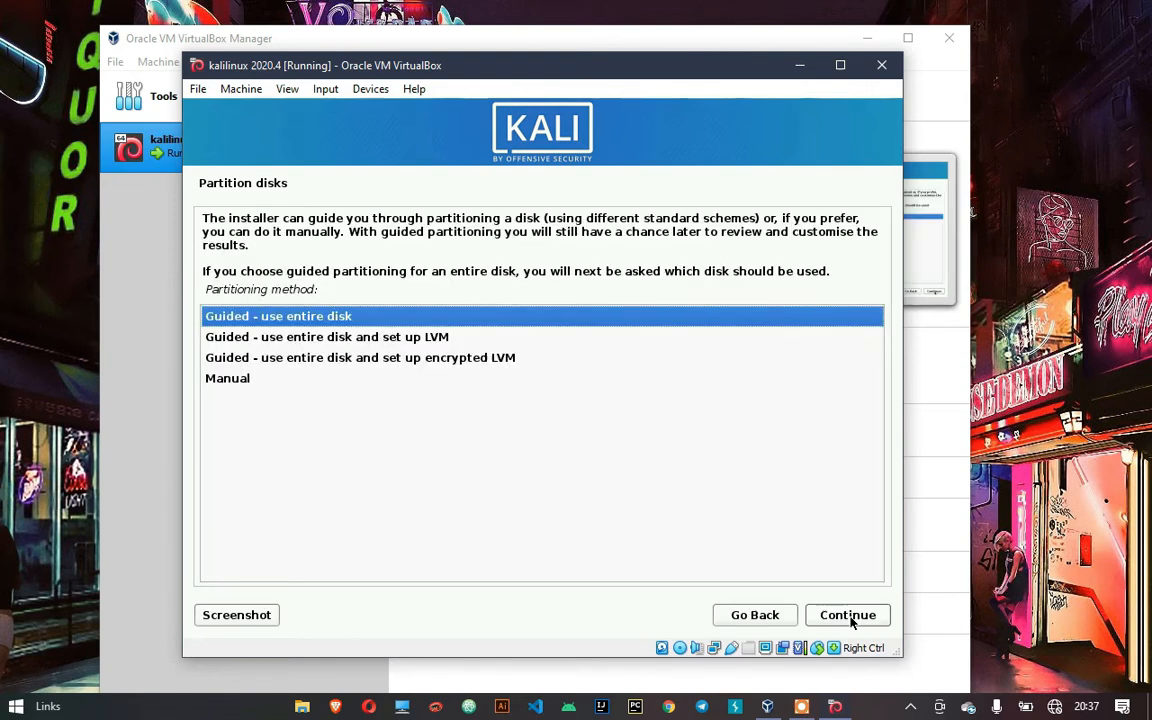
Guided-partition the entire 32.2 GB VBOX disk with all files in one partition and write the changes
{"action": "left_click", "coordinate": [853, 622]}
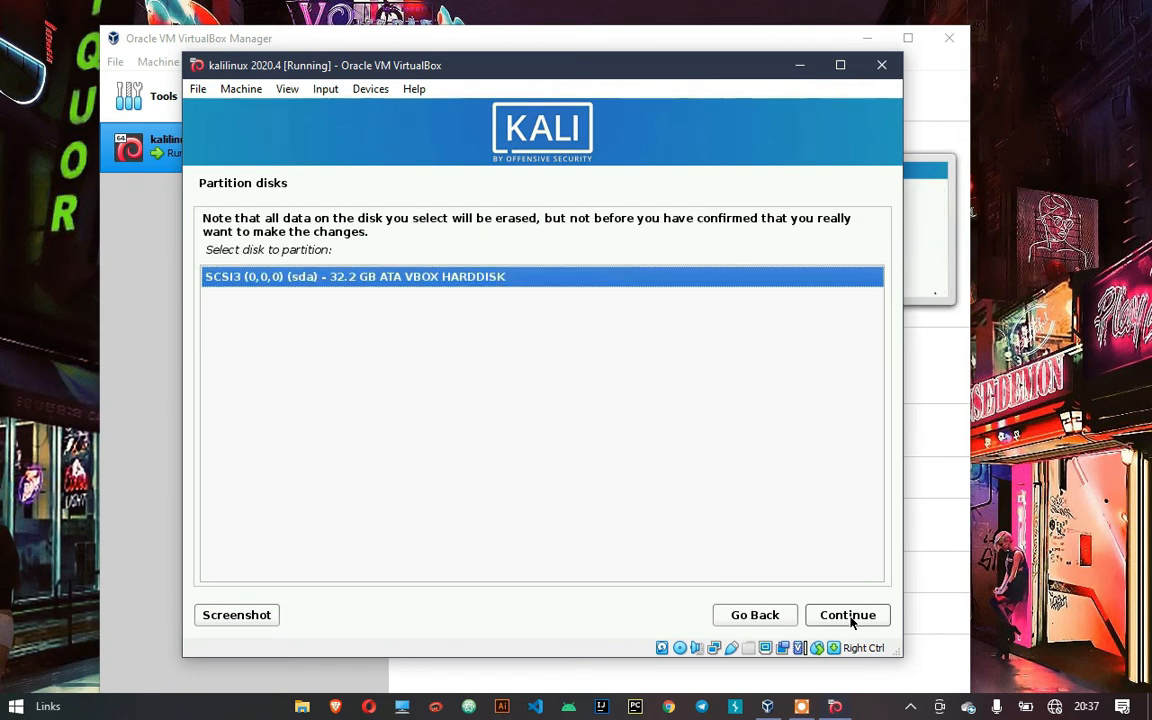
{"action": "left_click", "coordinate": [853, 622]}
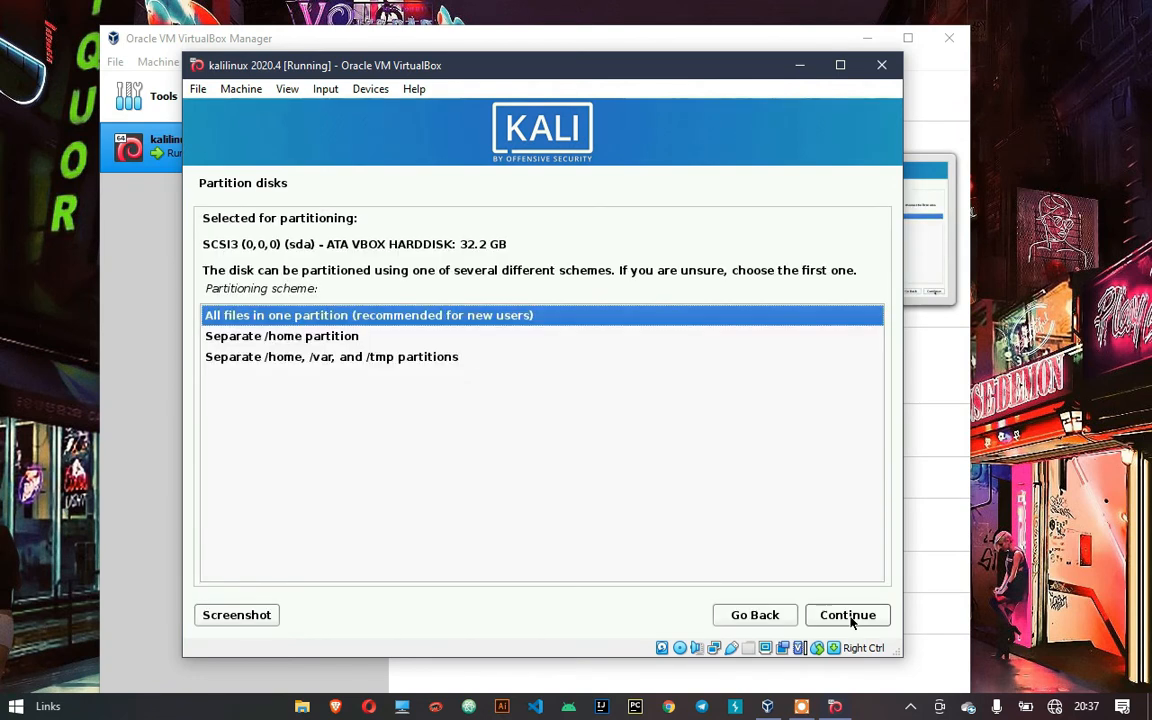
{"action": "left_click", "coordinate": [853, 622]}
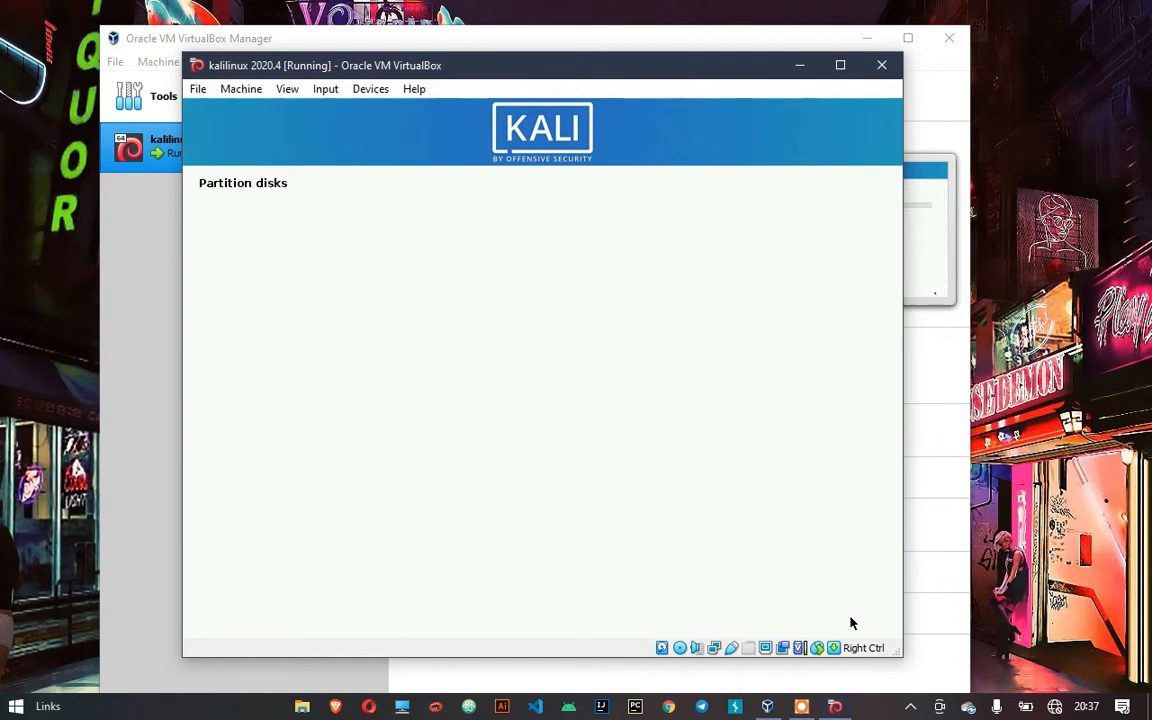
{"action": "left_click", "coordinate": [853, 622]}
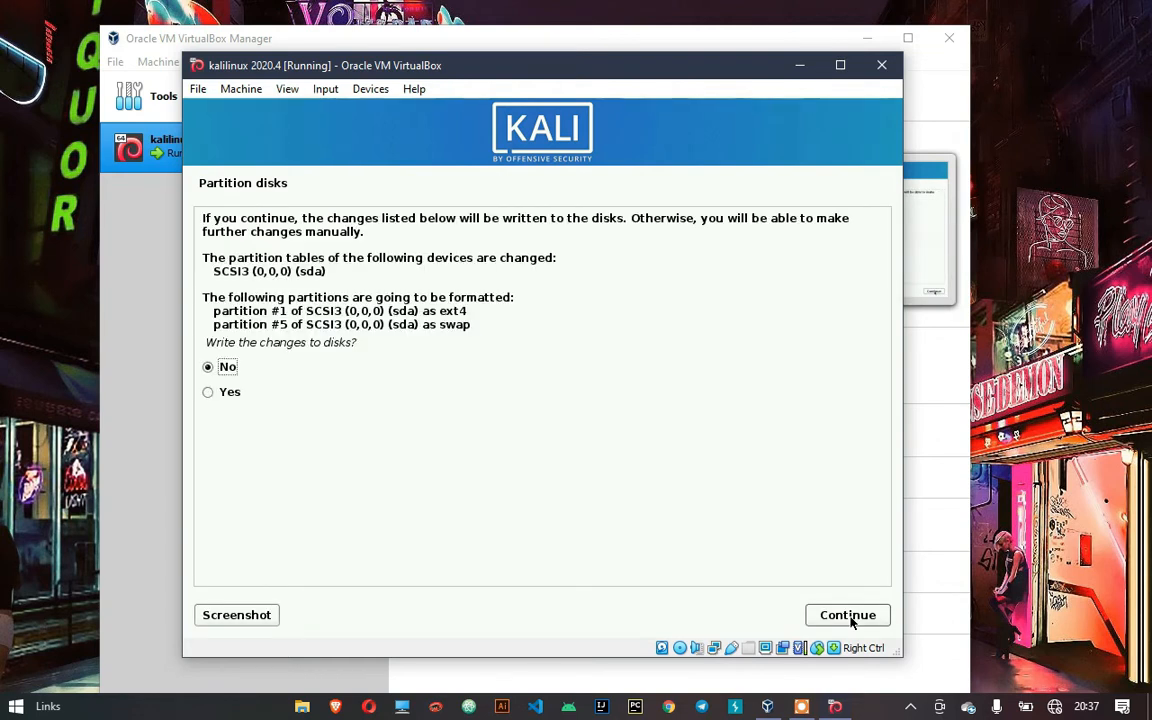
{"action": "key", "text": "Down"}
{"action": "left_click", "coordinate": [853, 622]}
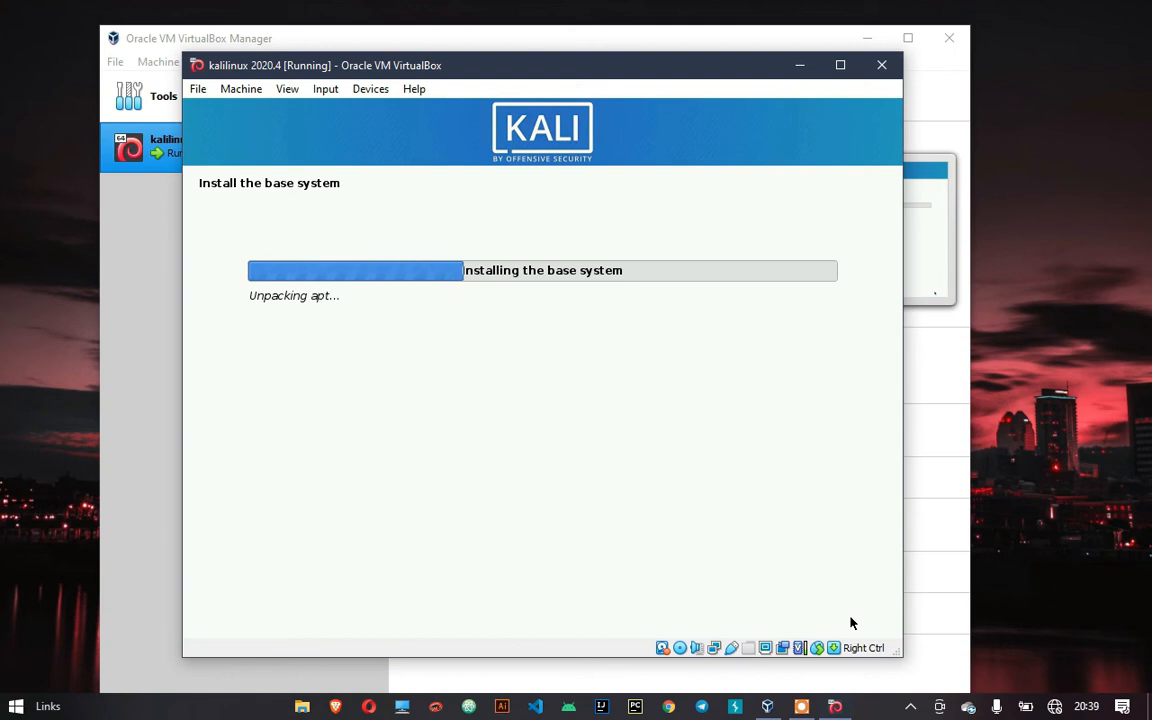
Wait while the Kali base system installs until the software selection page appears
{"action": "mouse_move", "coordinate": [806, 708]}
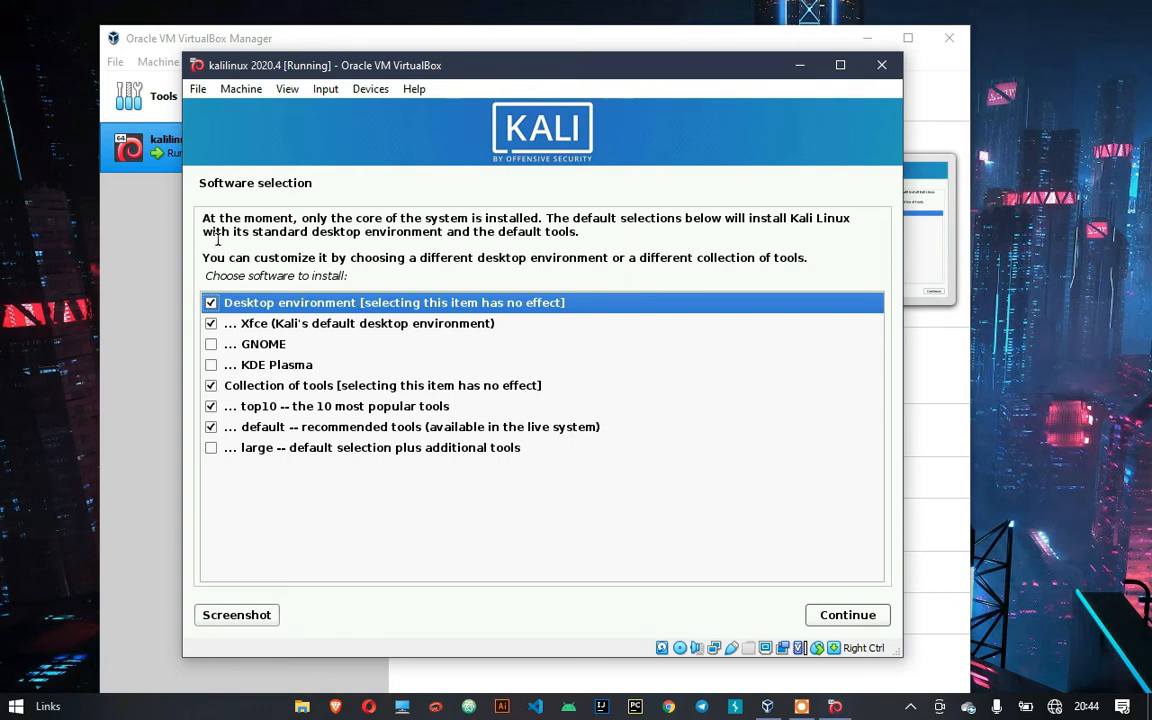
Swap the Xfce desktop for GNOME in Kali's software selection and begin installing the software
{"action": "left_click", "coordinate": [211, 324]}
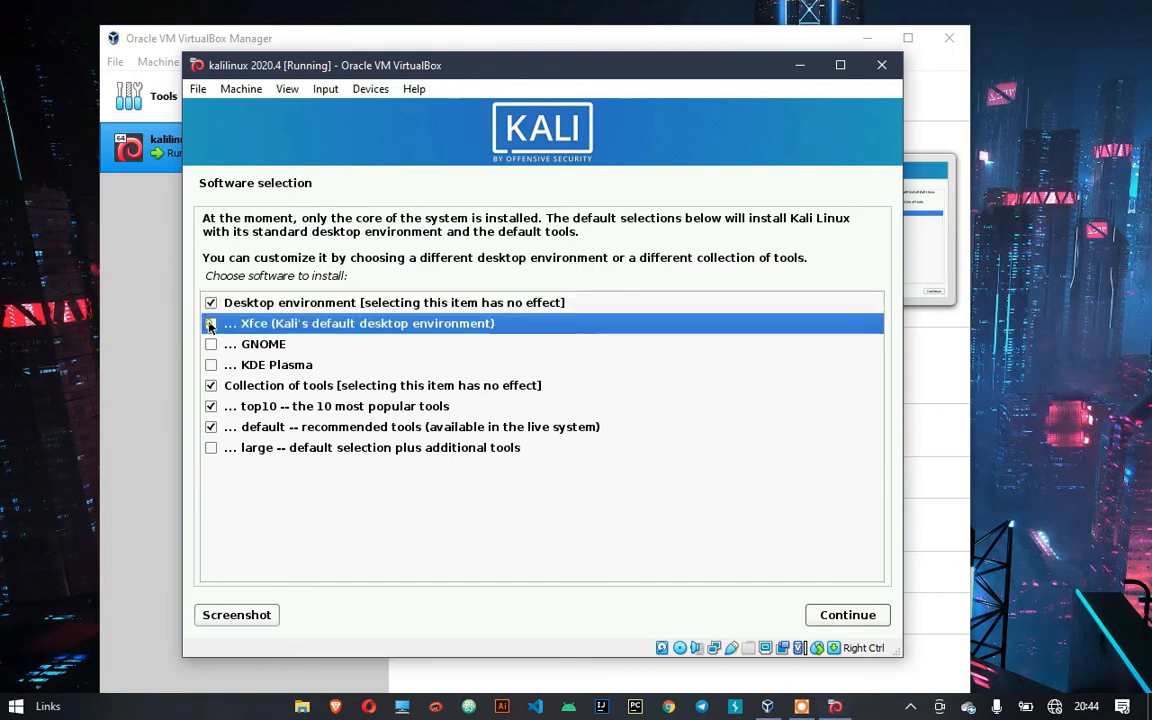
{"action": "left_click", "coordinate": [211, 344]}
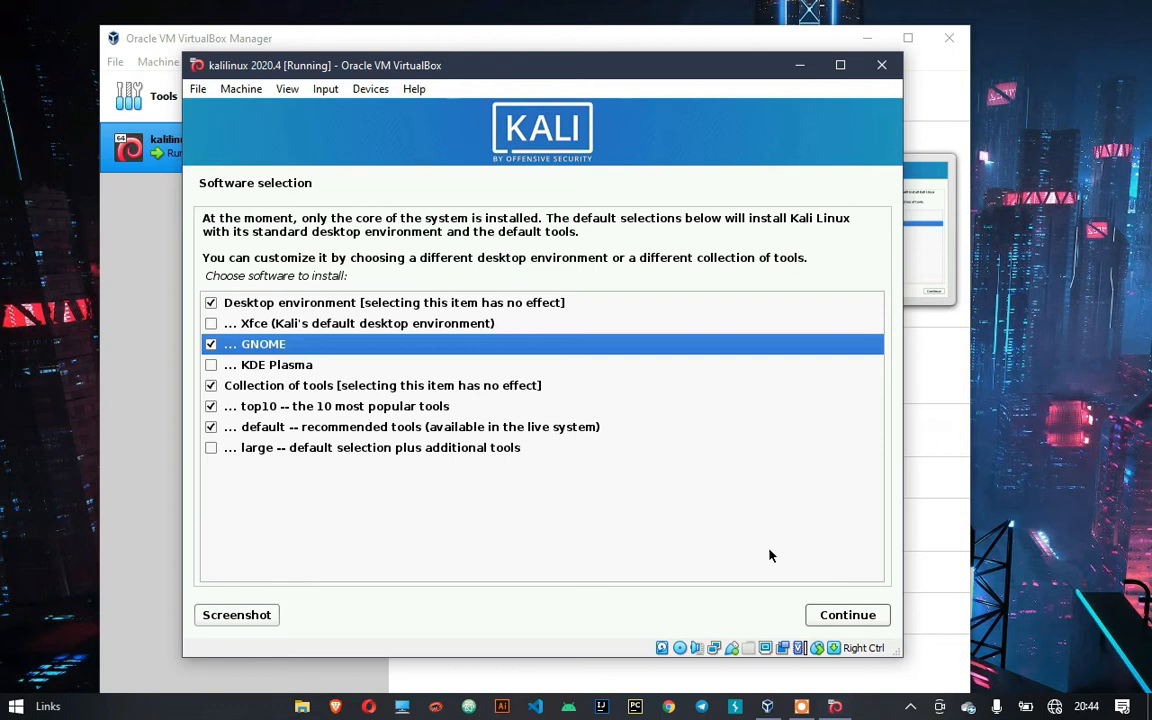
{"action": "left_click", "coordinate": [828, 616]}
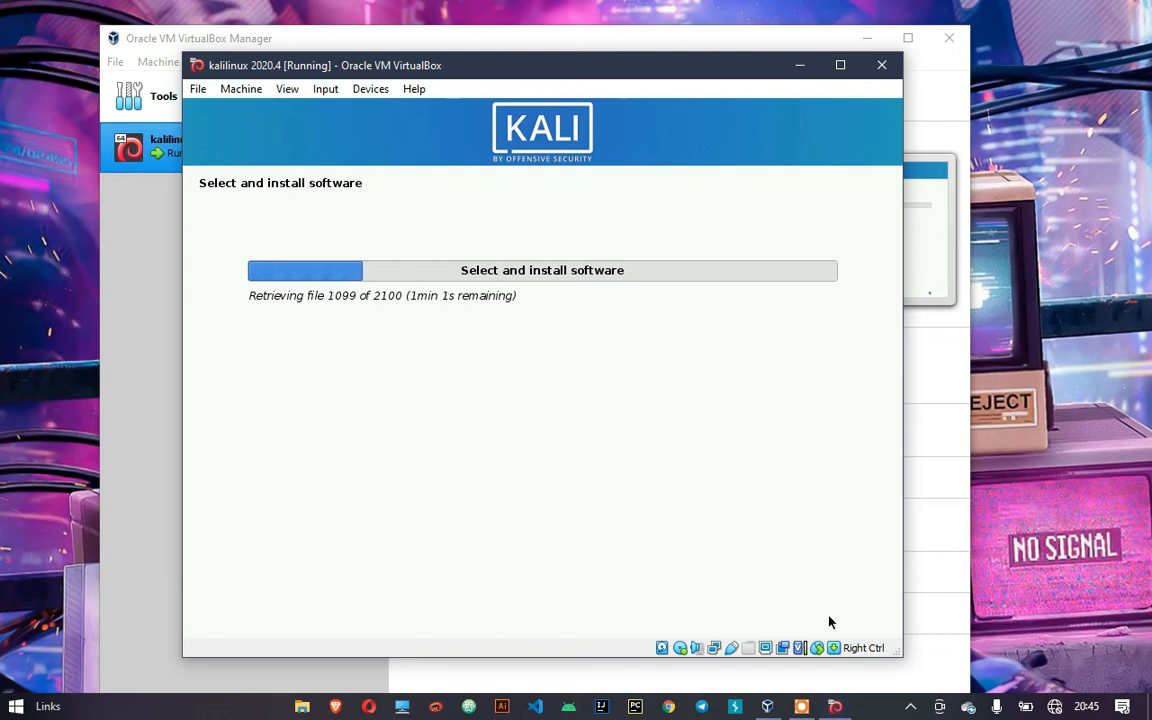
Let the software installation finish, then keep Yes on the install GRUB to primary drive prompt
{"action": "mouse_move", "coordinate": [812, 702]}
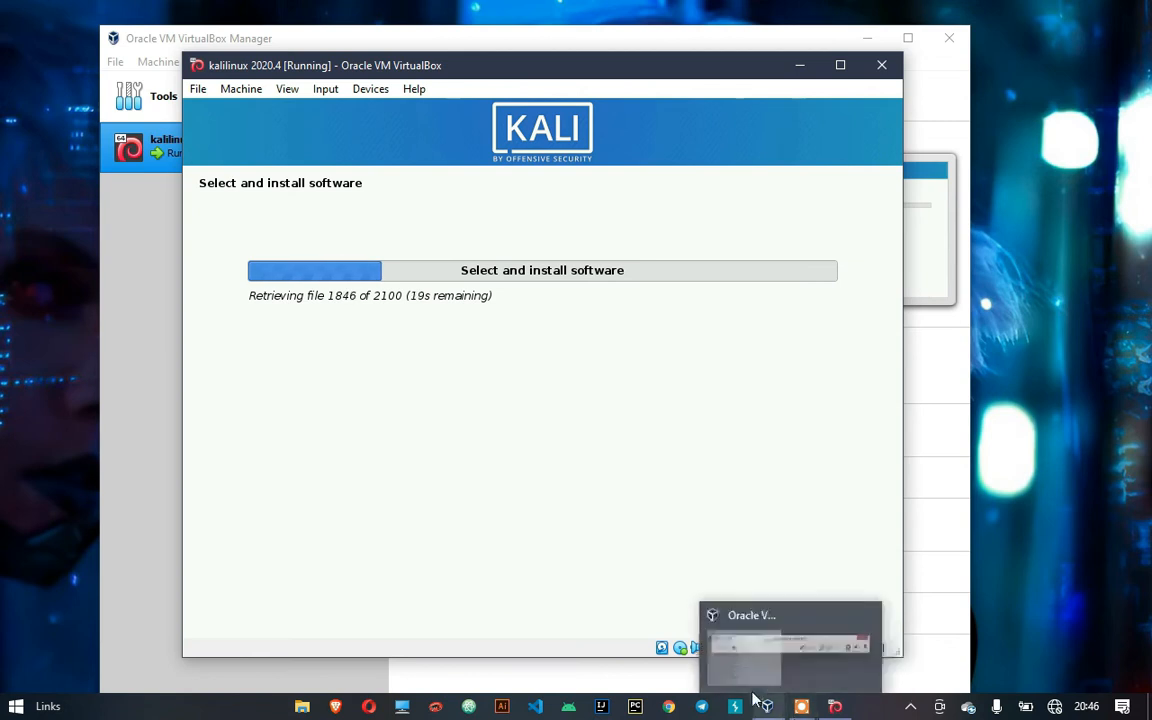
{"action": "left_click", "coordinate": [795, 683]}
{"action": "left_click", "coordinate": [586, 674]}
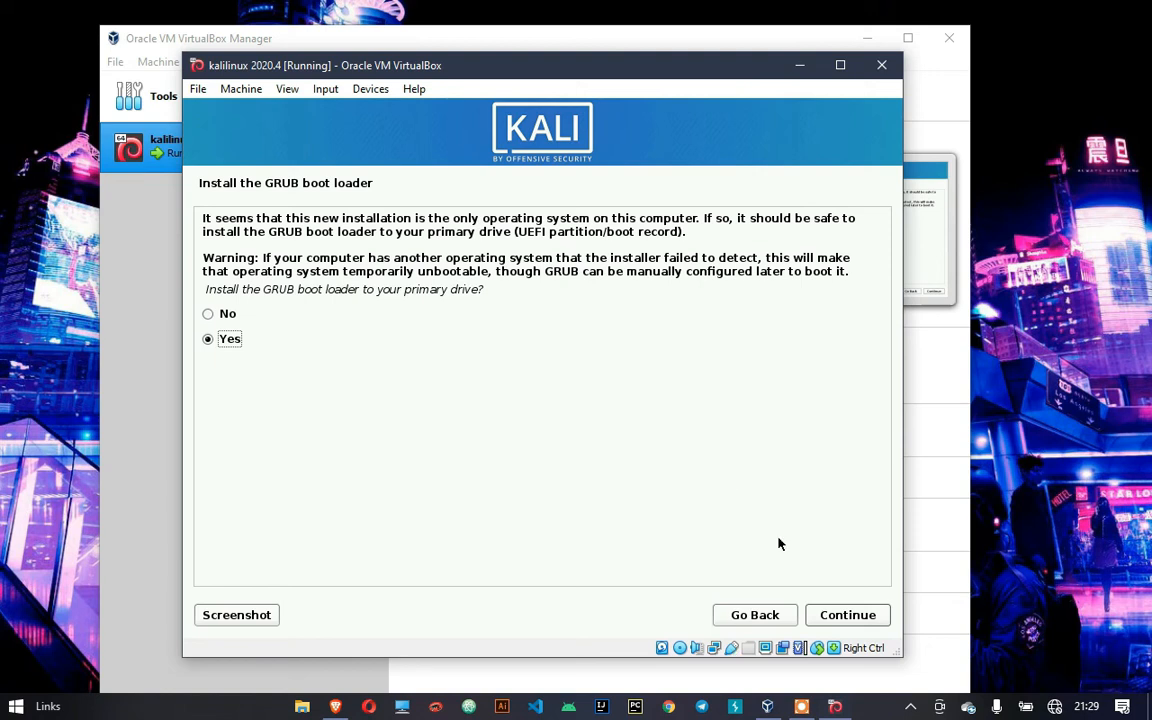
Install the GRUB boot loader on /dev/sda and wait for the Installation complete message
{"action": "left_click", "coordinate": [848, 615]}
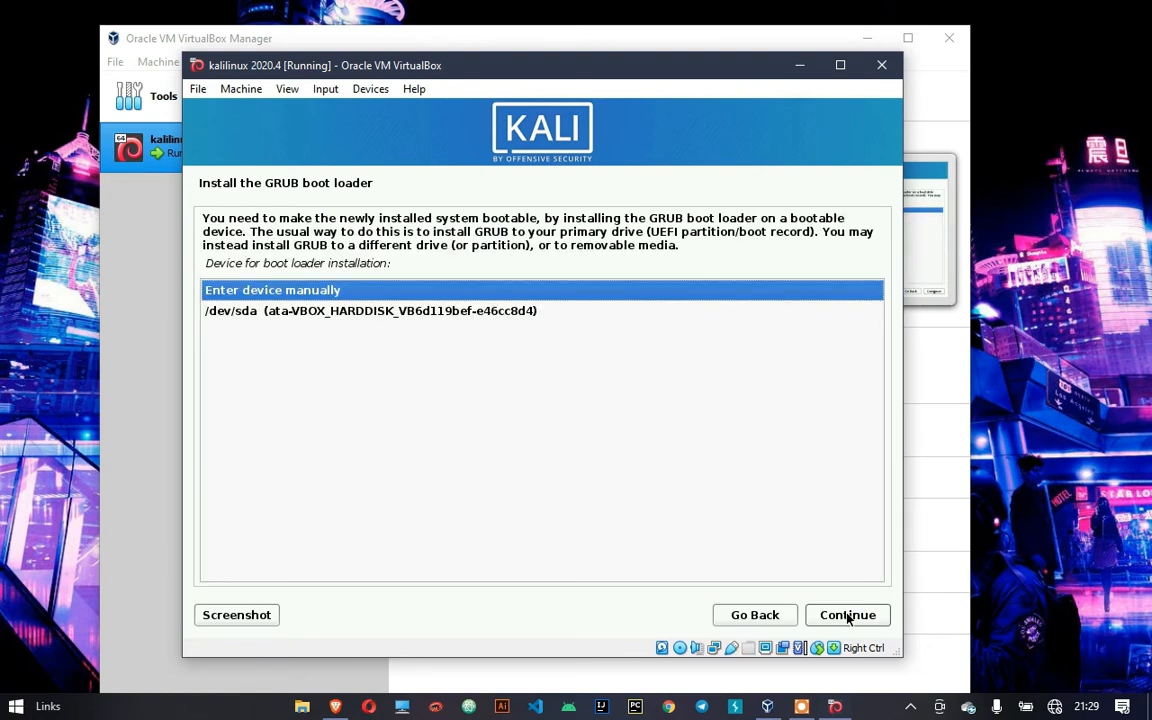
{"action": "key", "text": "Down"}
{"action": "left_click", "coordinate": [848, 616]}
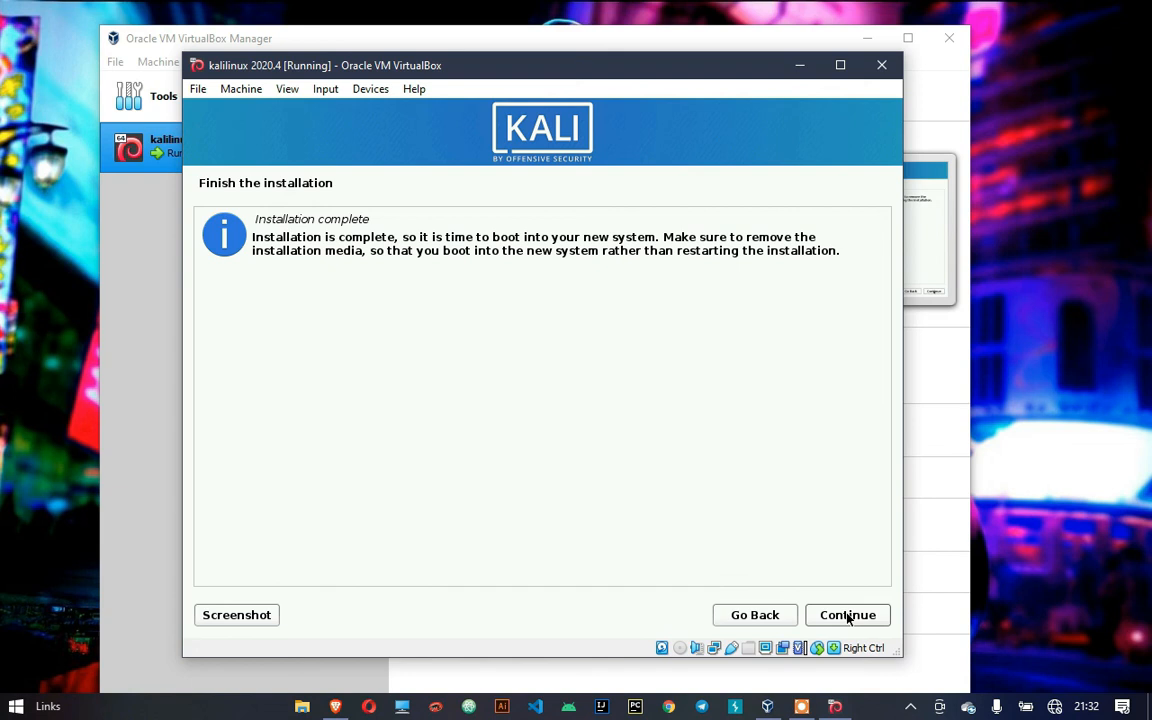
Finish the Kali installation to reboot the VM, and close the mouse pointer integration notice
{"action": "left_click", "coordinate": [847, 615]}
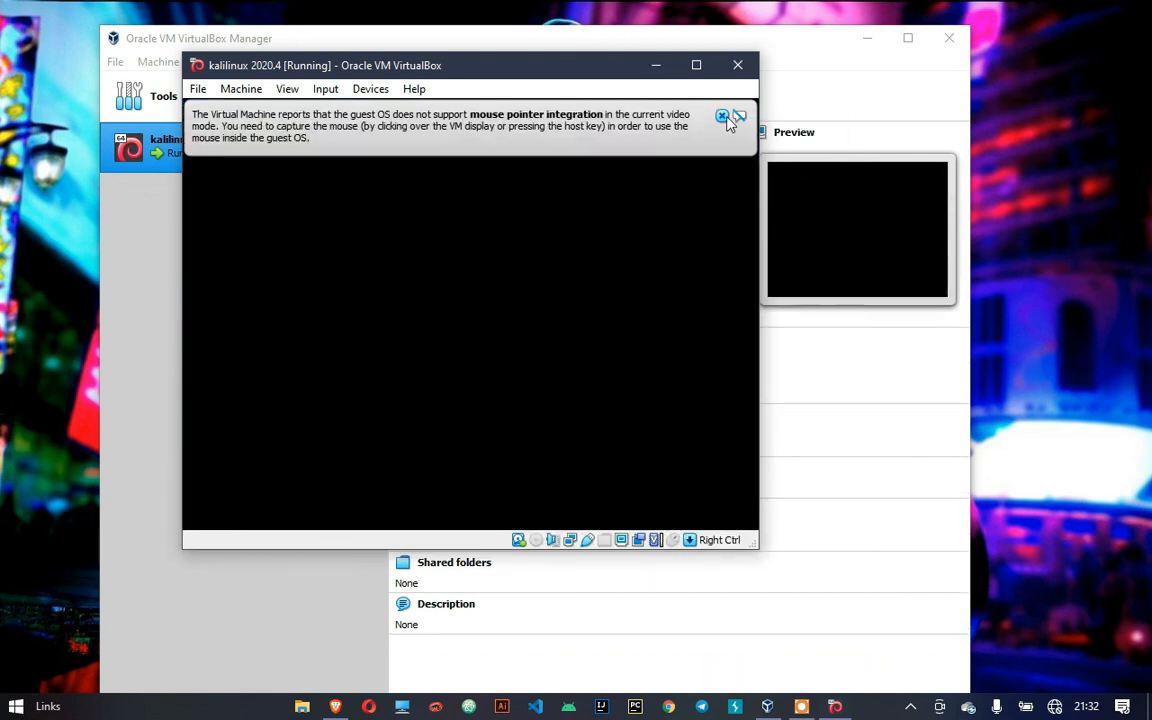
{"action": "left_click", "coordinate": [724, 118]}
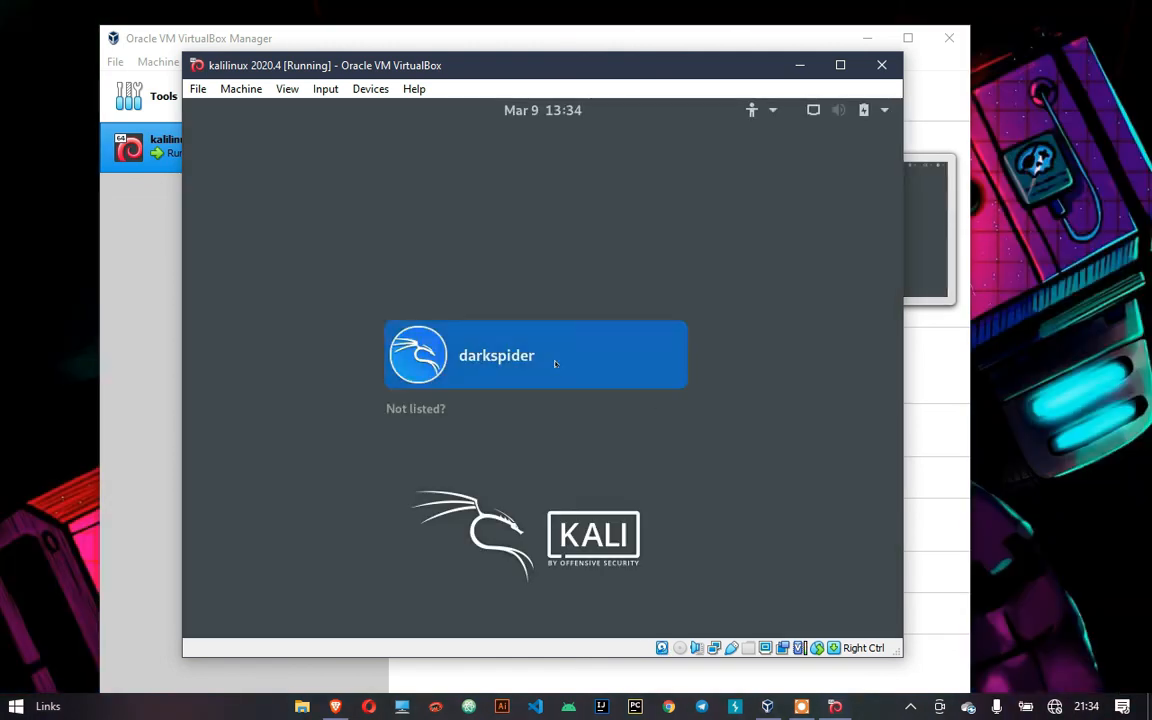
{"action": "left_click", "coordinate": [524, 358]}
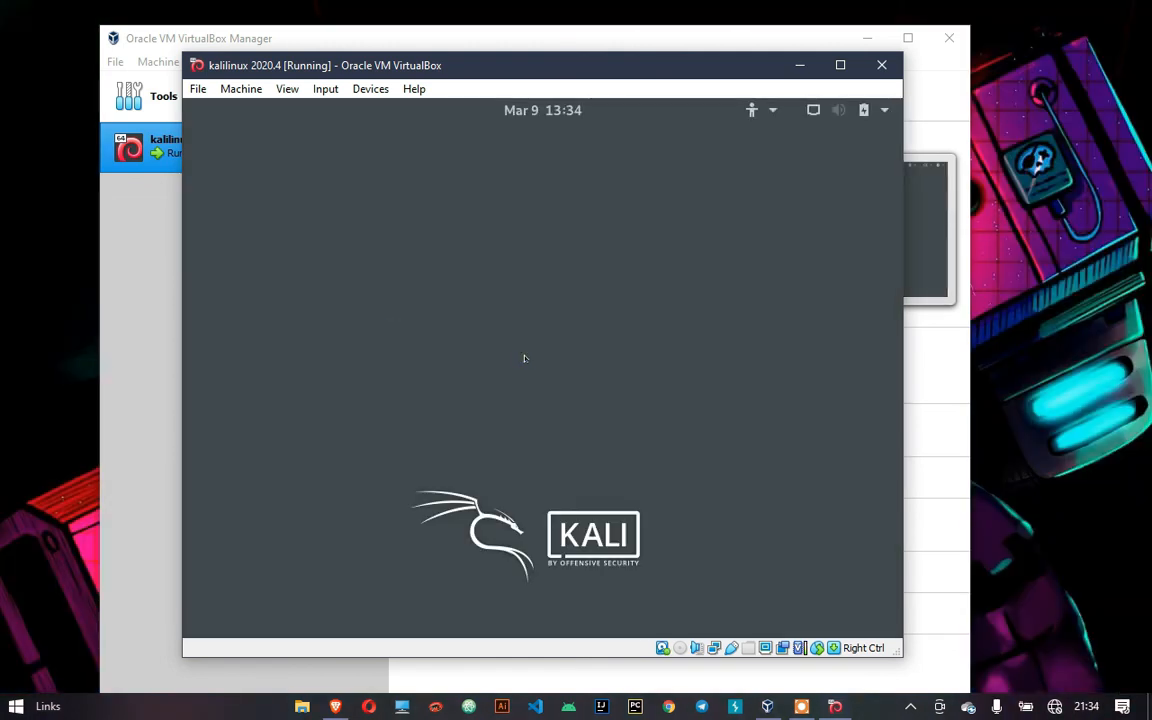
{"action": "type", "text": "••••••"}
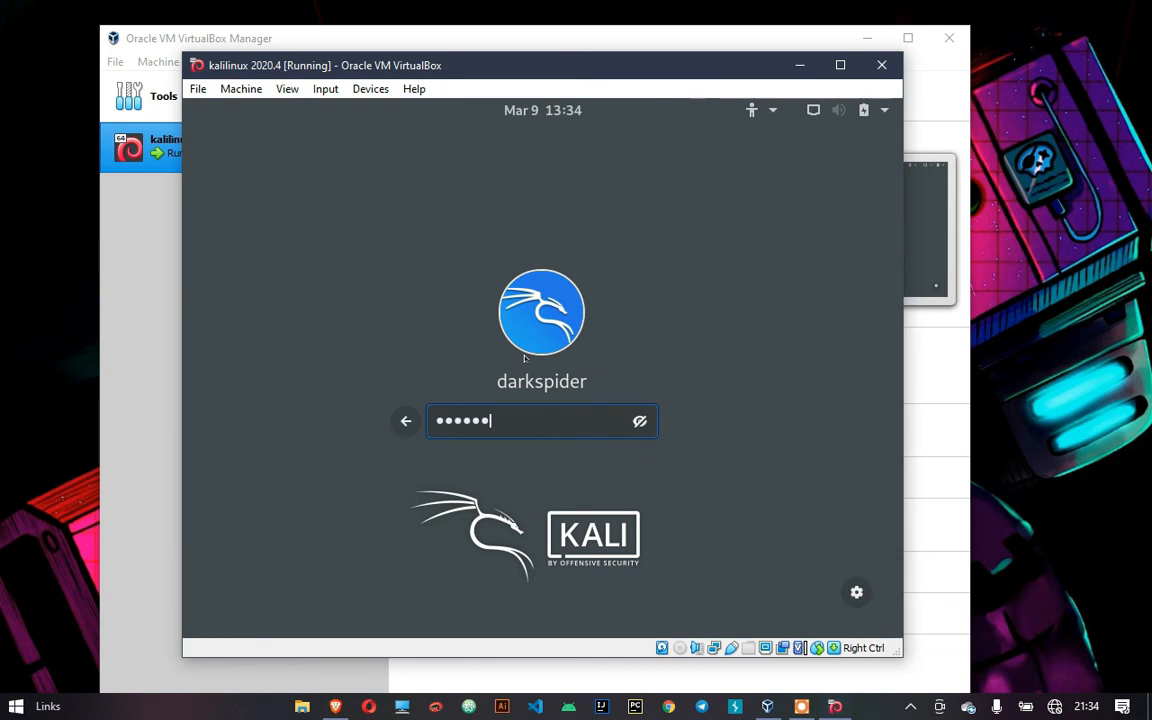
{"action": "key", "text": "Return"}
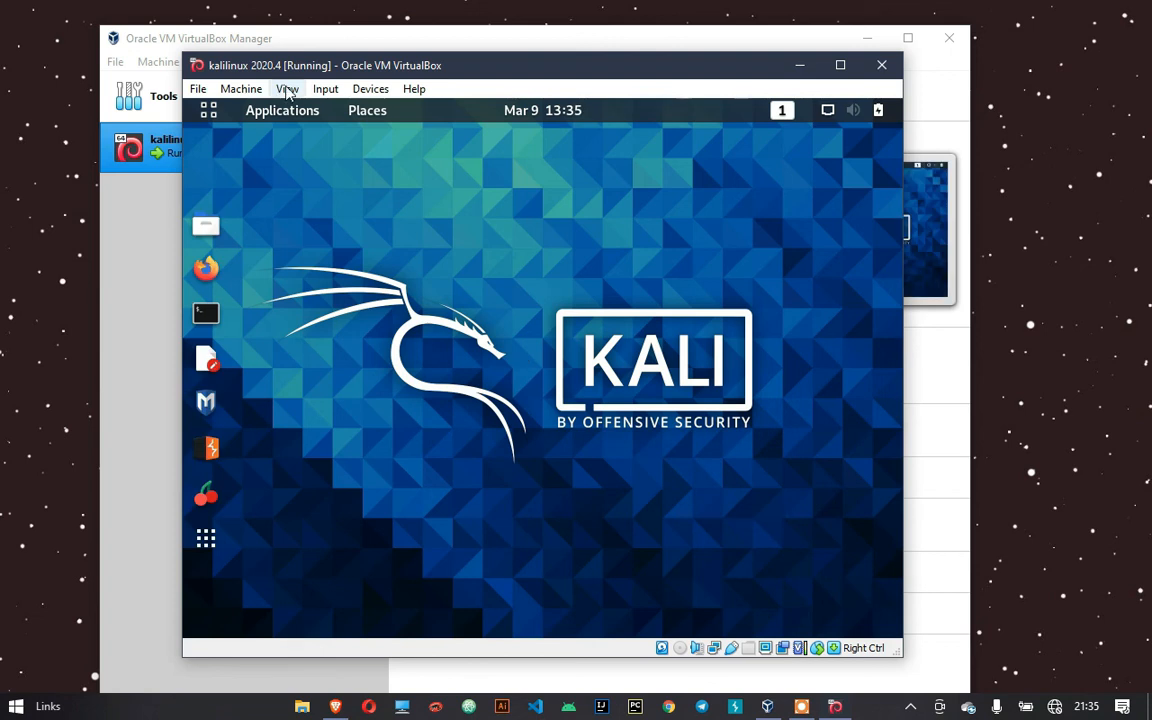
{"action": "left_click", "coordinate": [287, 89]}
{"action": "left_click", "coordinate": [290, 108]}
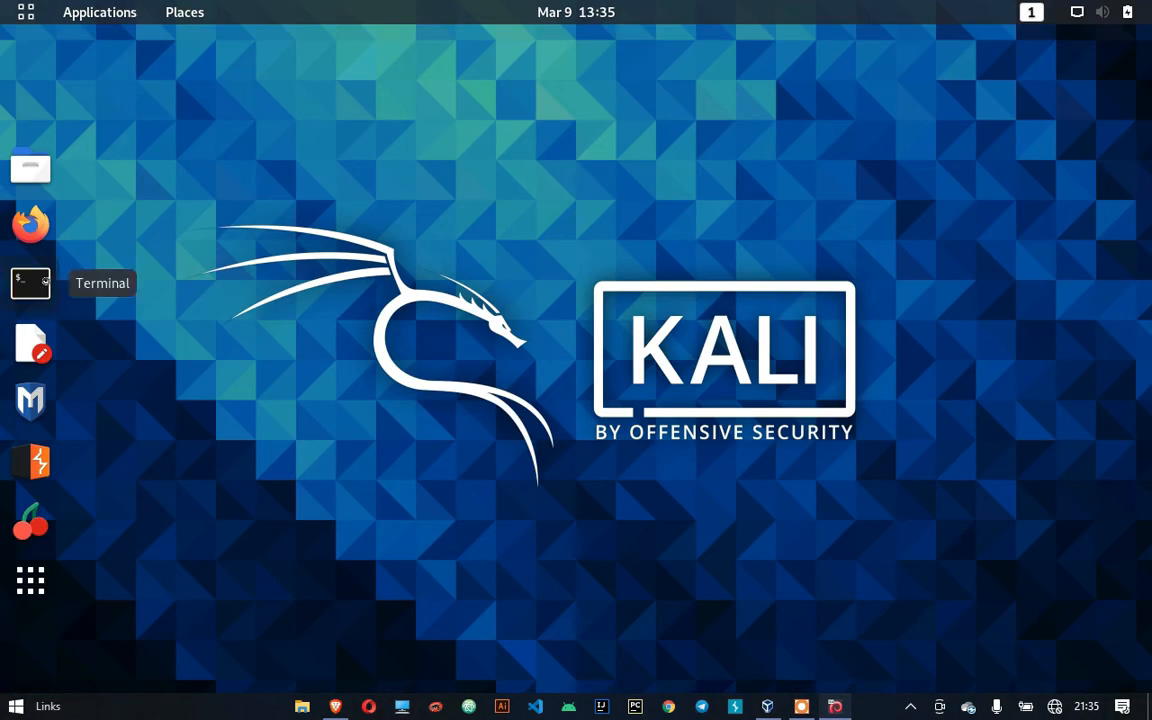
{"action": "left_click", "coordinate": [30, 283]}
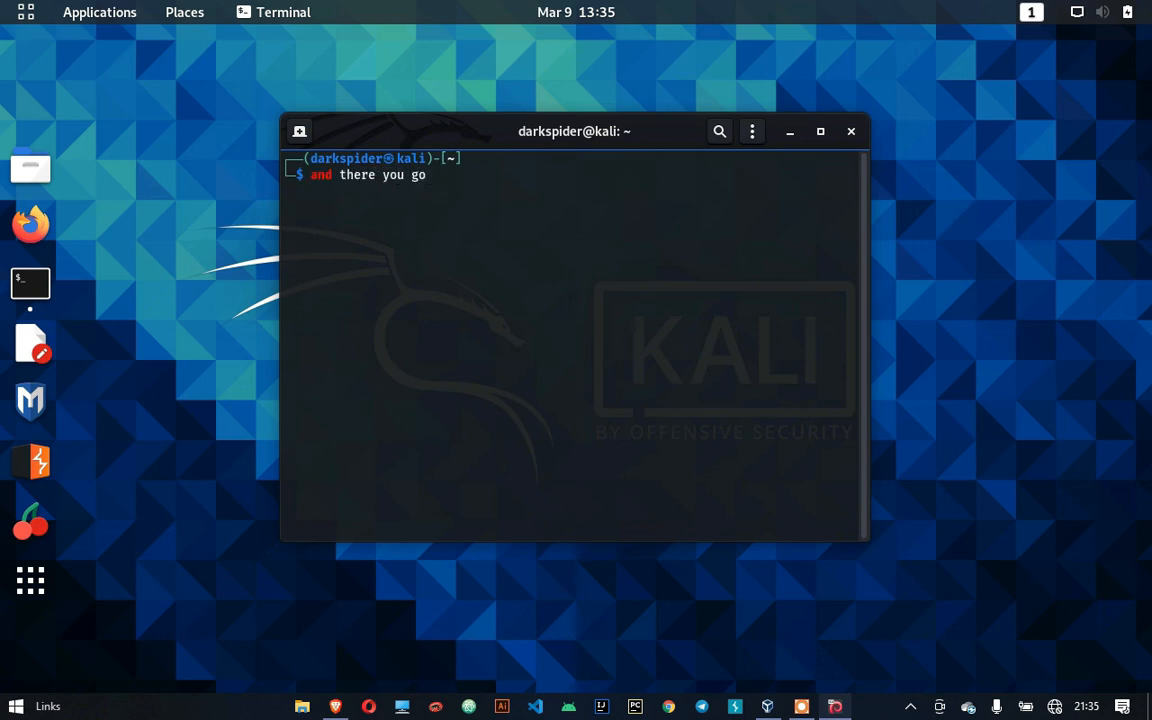
{"action": "left_click", "coordinate": [851, 131]}
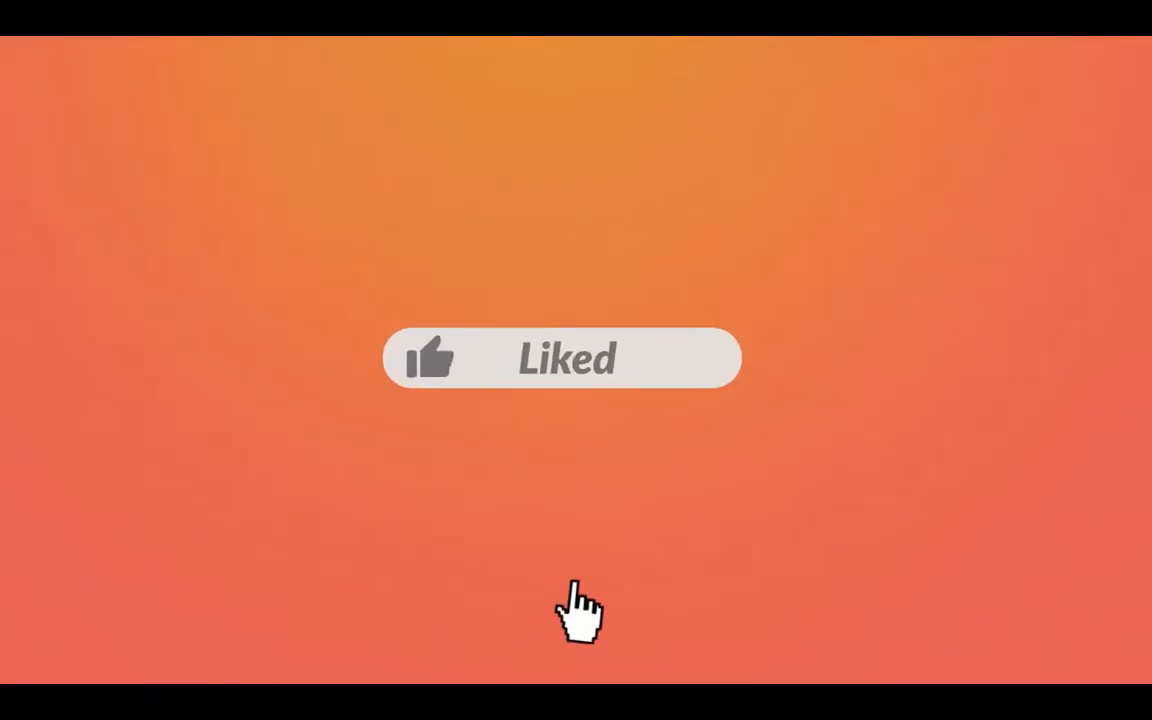